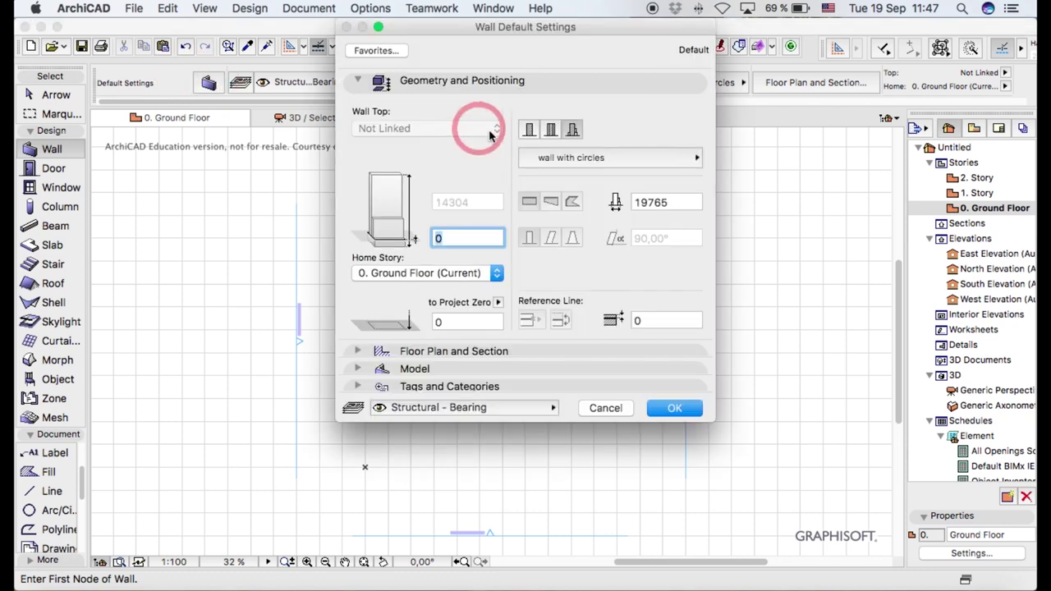
Step: Give the default wall a GENERIC - STRUCTURAL structure, 300 thick, and select the height value
click(529, 129)
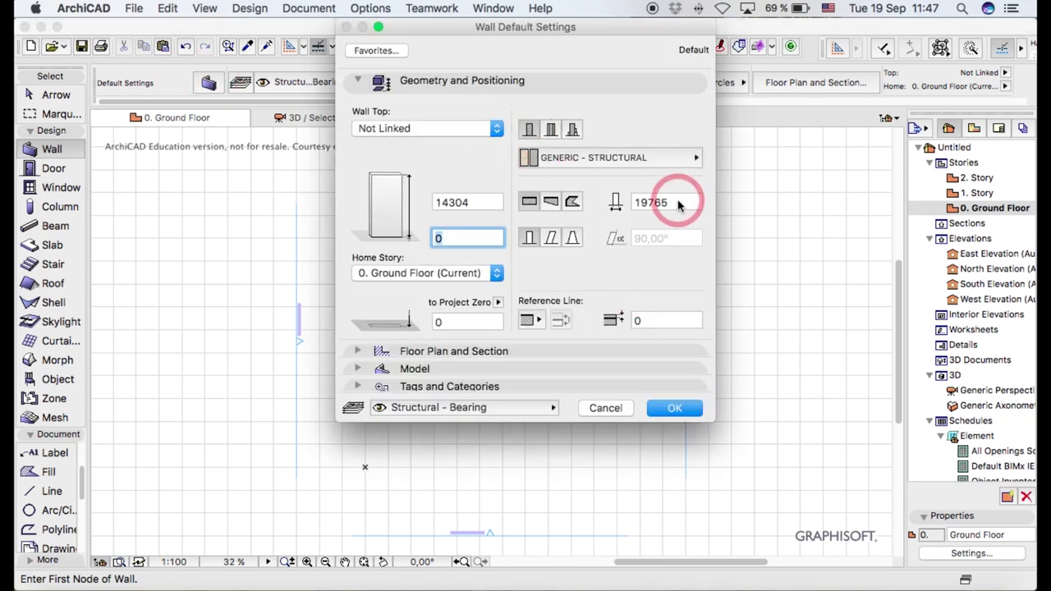
click(633, 205)
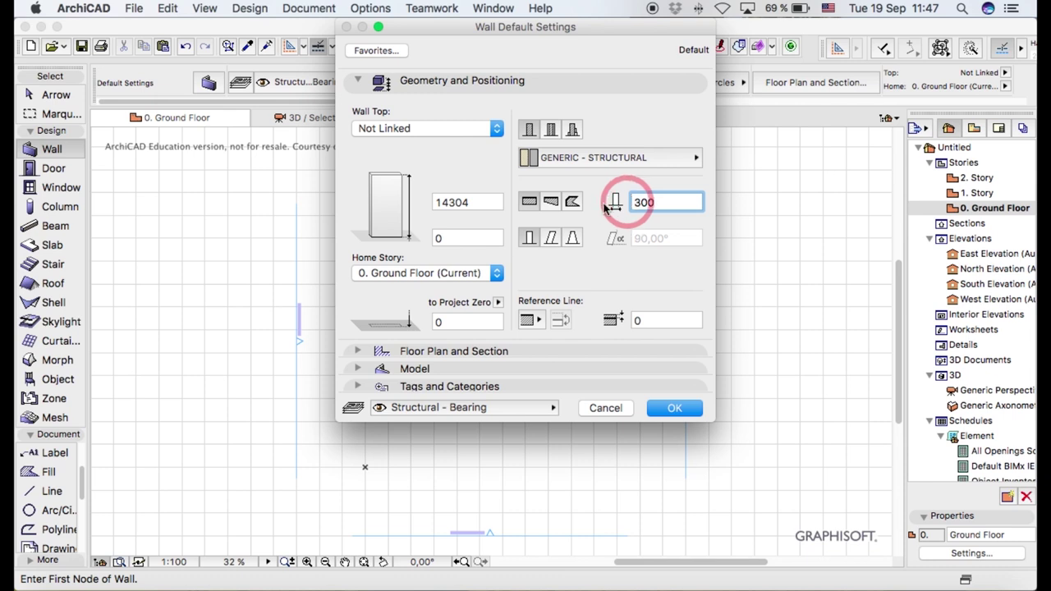
click(477, 202)
double_click(437, 202)
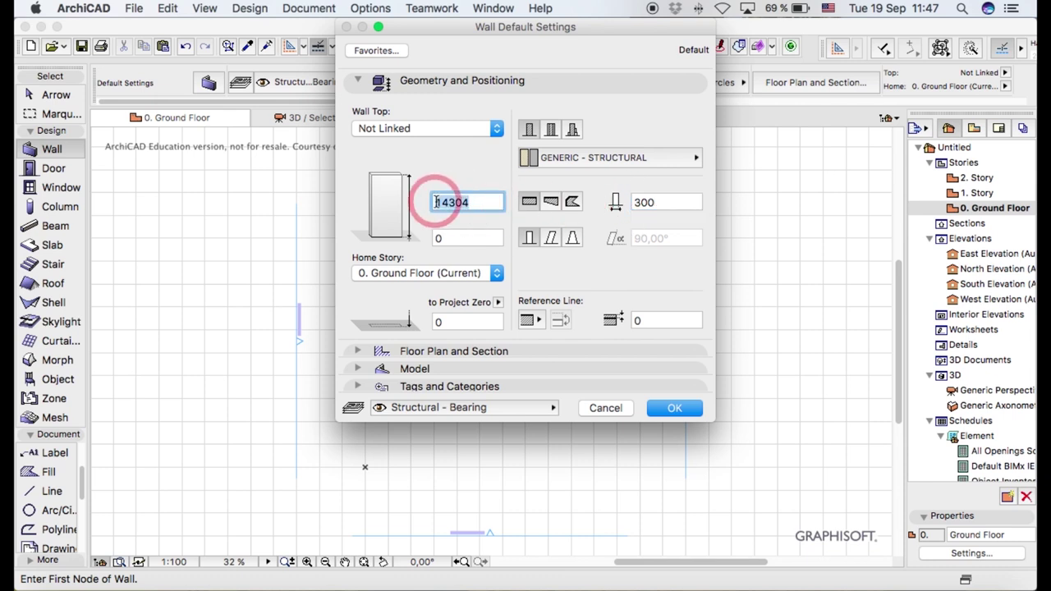
Step: Confirm the wall defaults and draw one straight horizontal wall on the ground floor
key(Return)
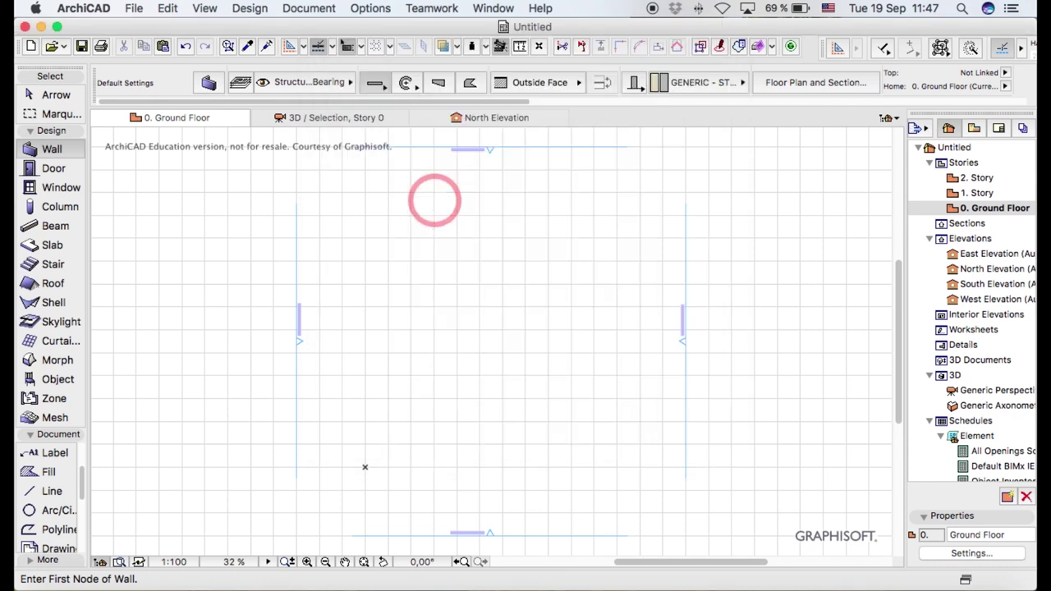
click(358, 286)
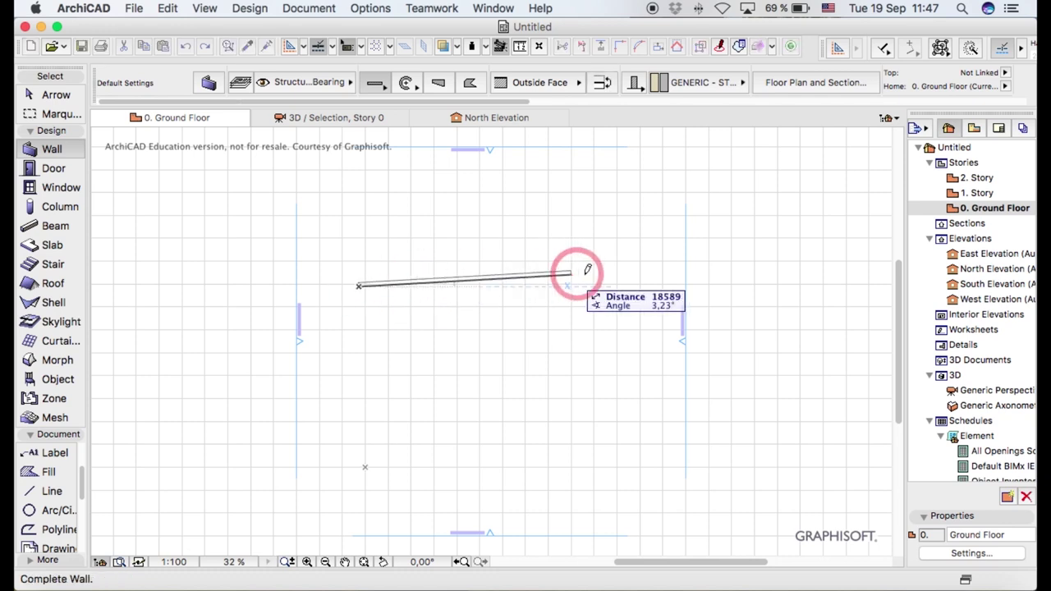
click(644, 285)
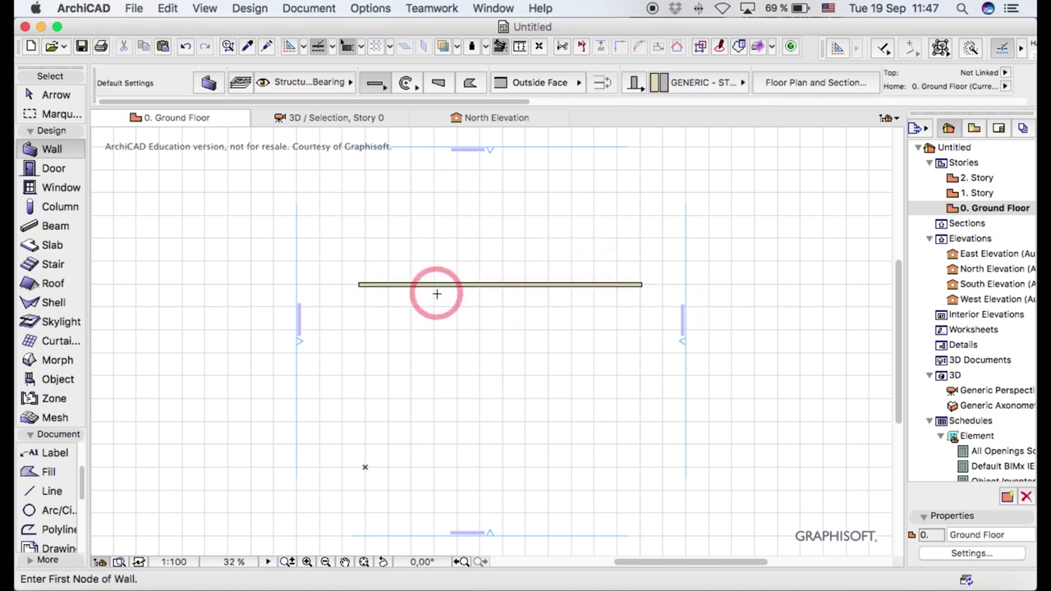
key(Escape)
Step: Show only the new wall in 3D and orbit to look along it
scroll(419, 294, down, 2)
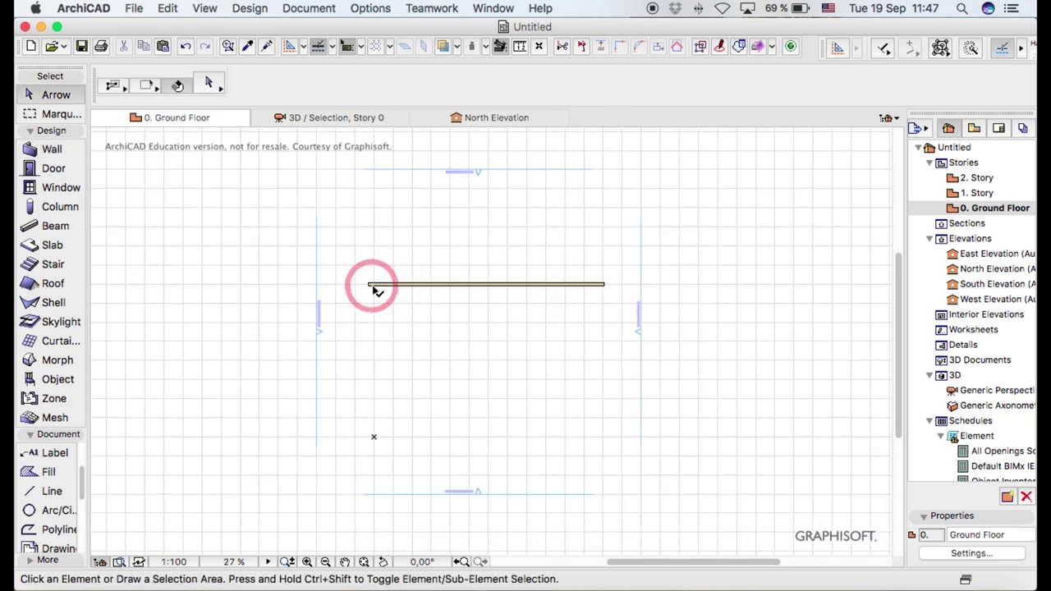
click(375, 287)
right_click(375, 289)
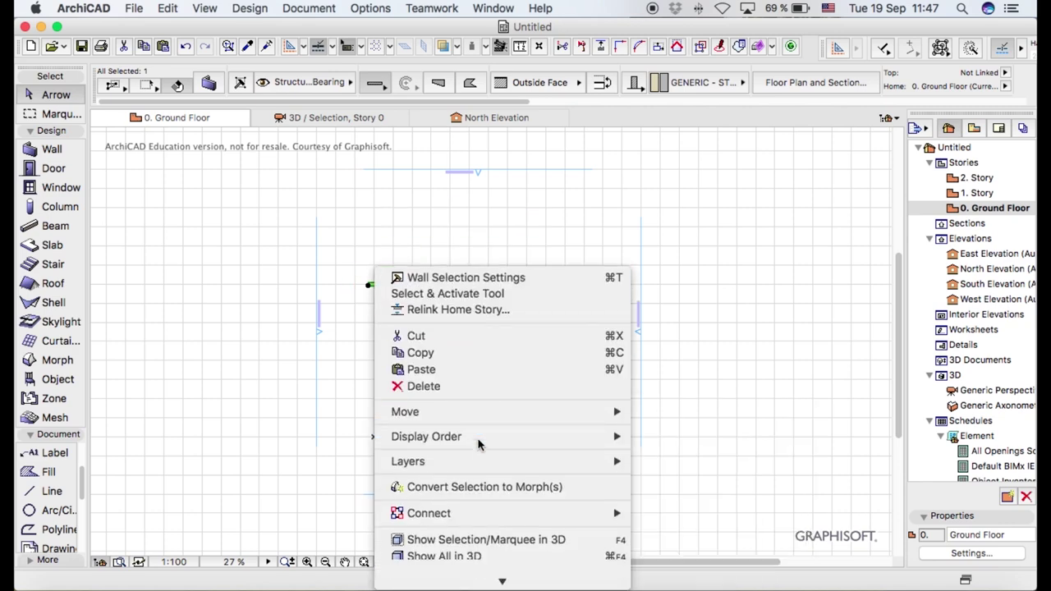
click(499, 493)
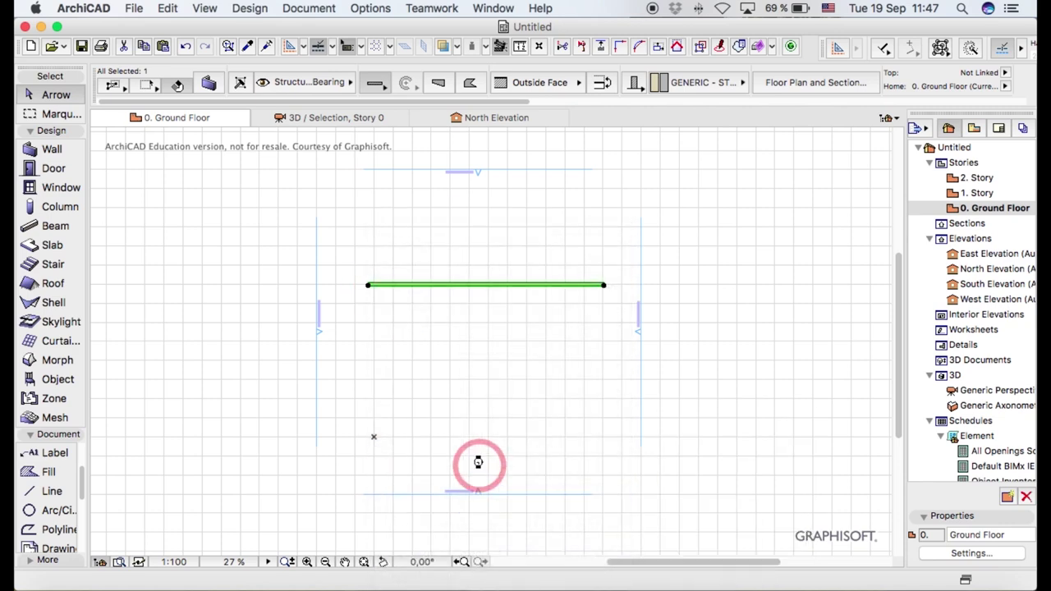
shift+middle_drag(478, 463, 428, 408)
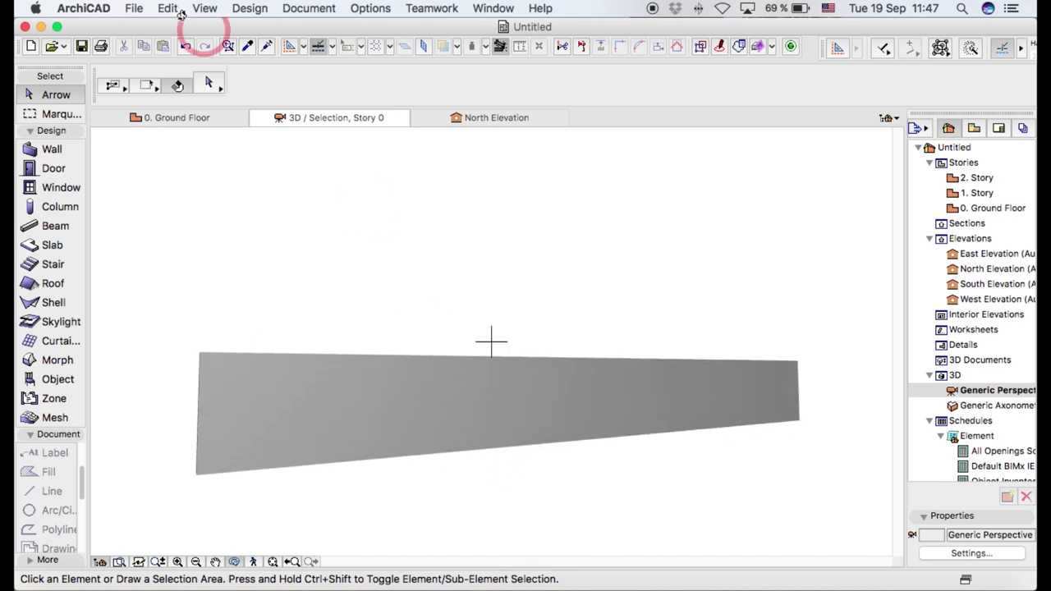
Step: Select the wall in 3D and enable all three surface overrides in the Info Box
click(354, 395)
click(744, 92)
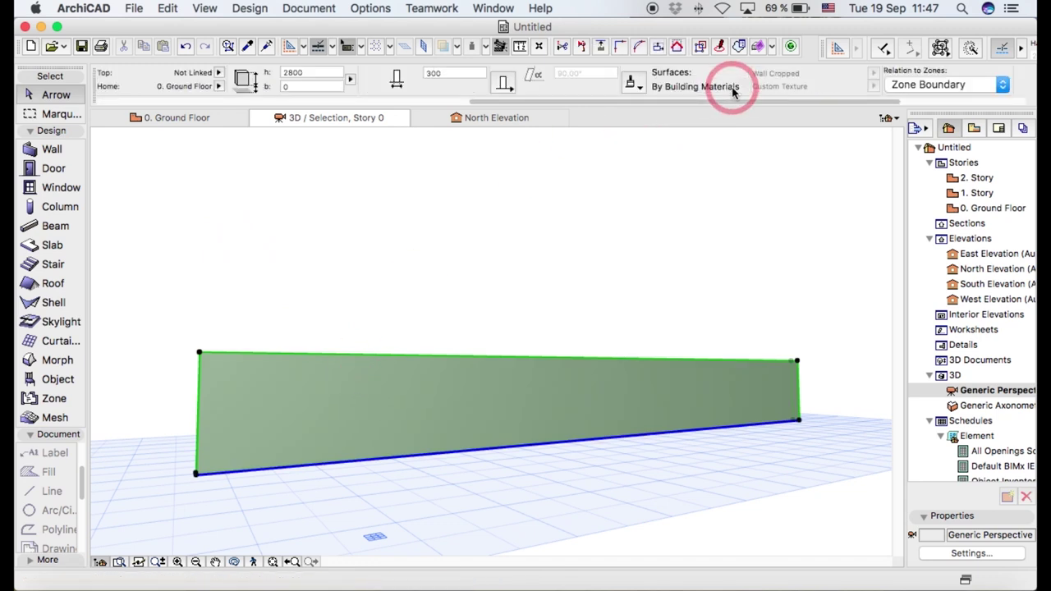
click(632, 92)
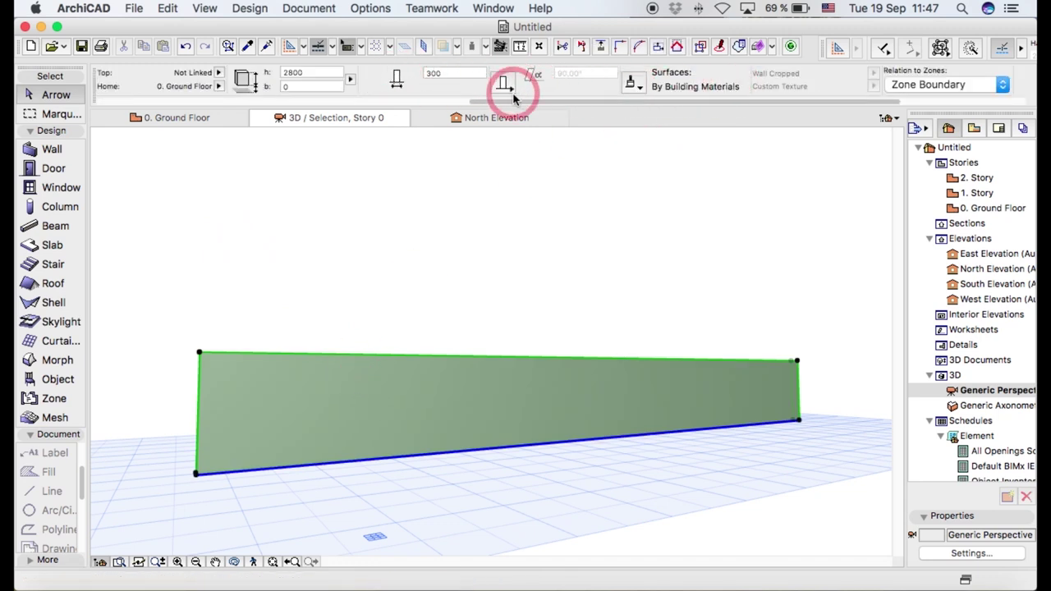
click(640, 87)
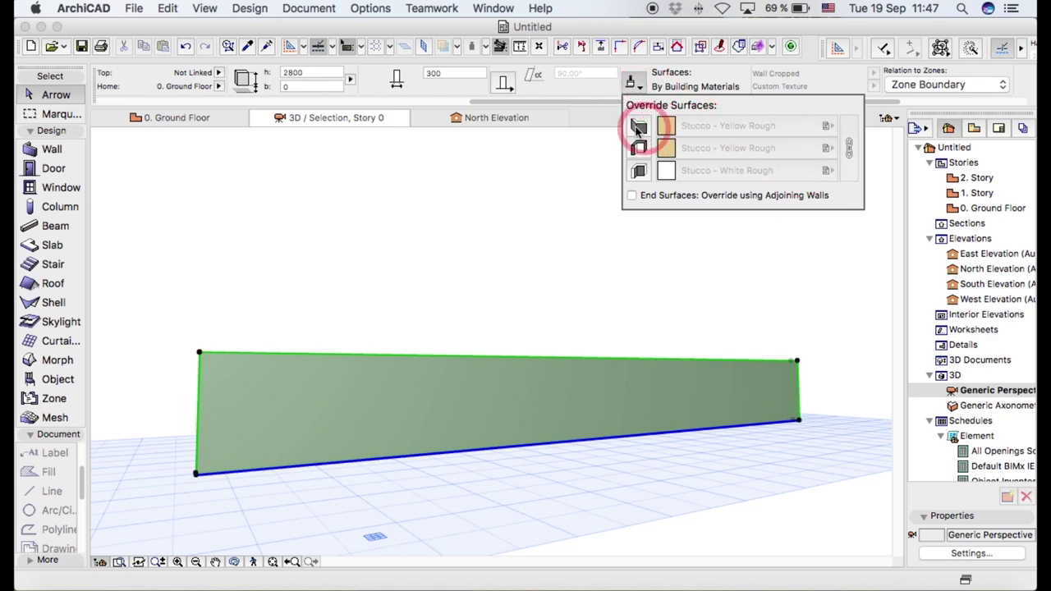
click(640, 126)
click(639, 148)
click(639, 170)
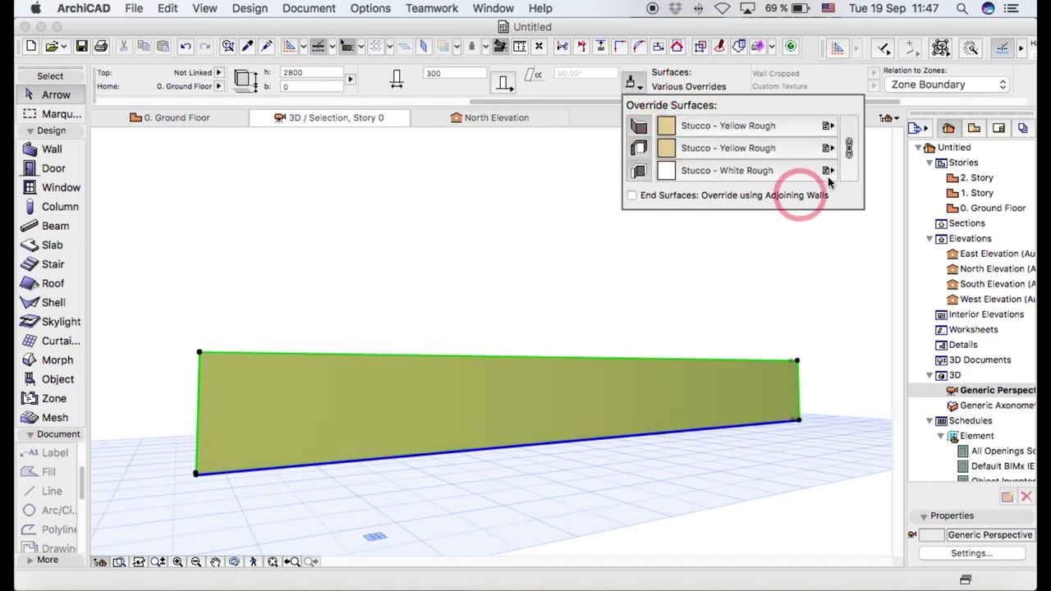
Step: Apply Stonework - 13 to the wall's first side, then deselect the wall
click(828, 128)
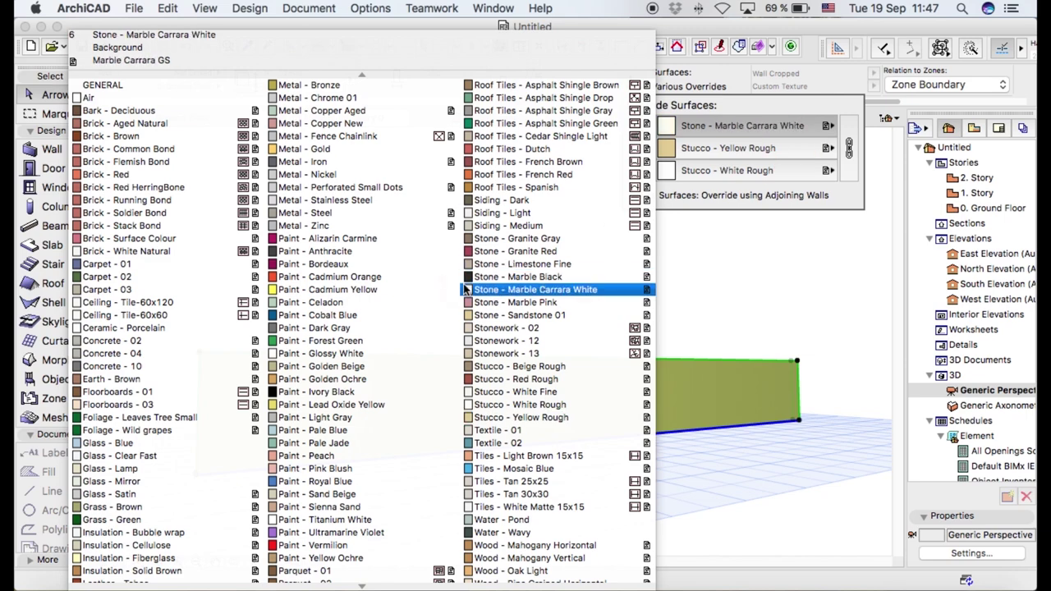
scroll(465, 289, down, 3)
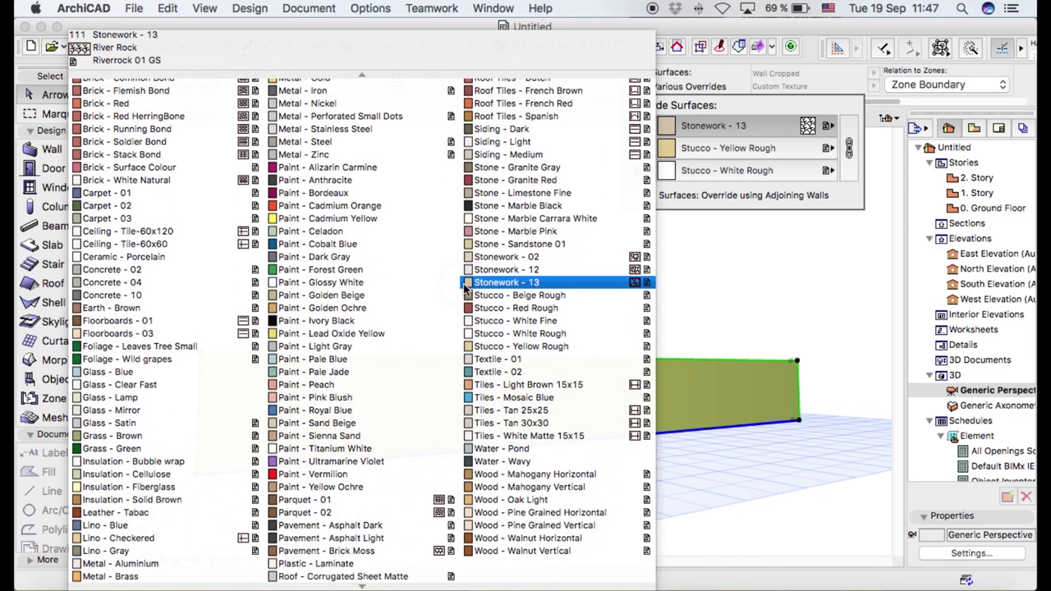
click(490, 283)
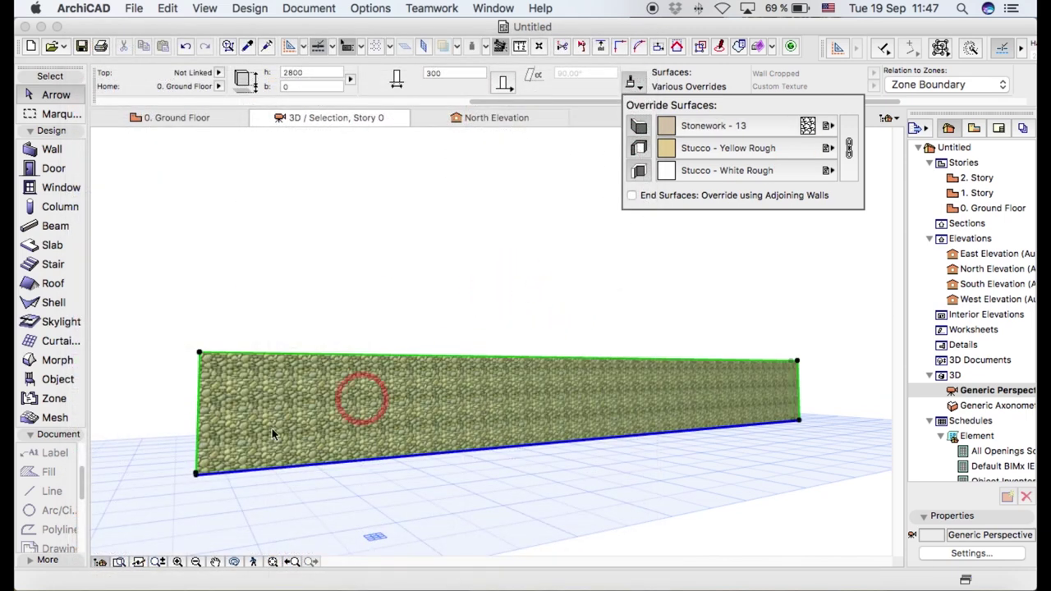
scroll(138, 433, up, 2)
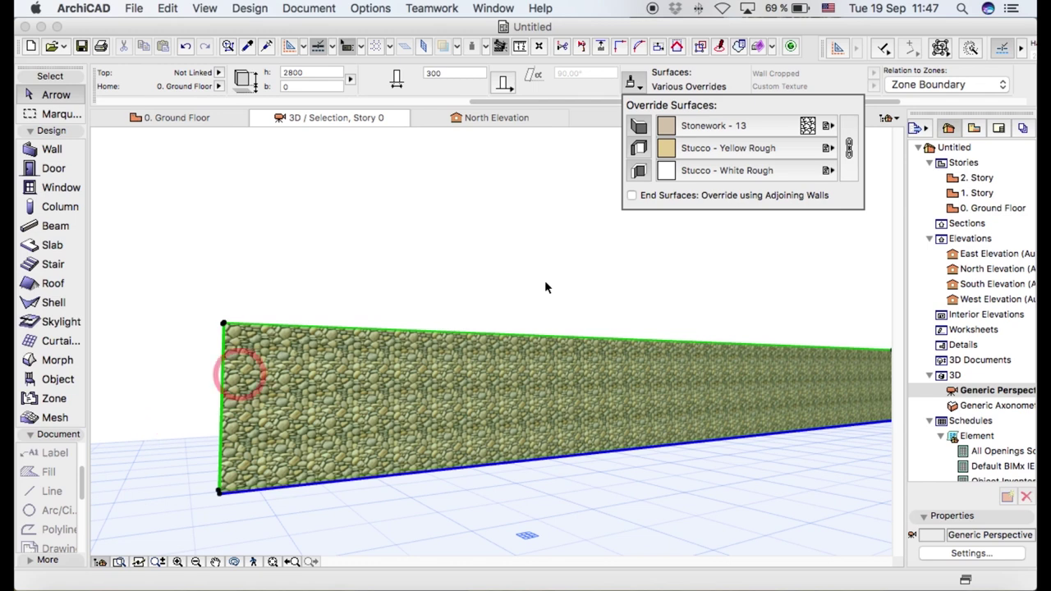
click(803, 127)
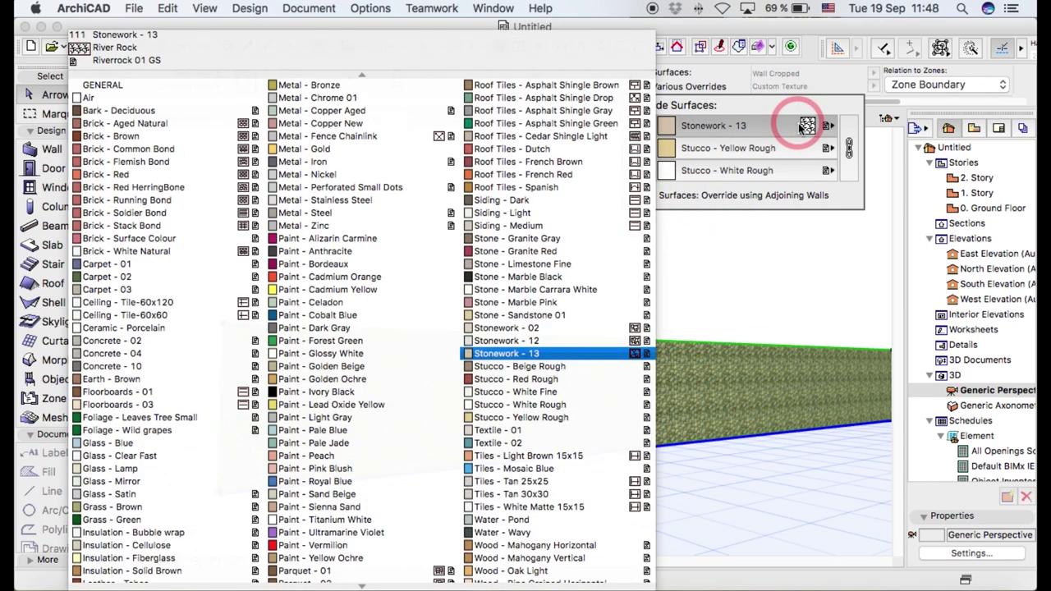
click(802, 127)
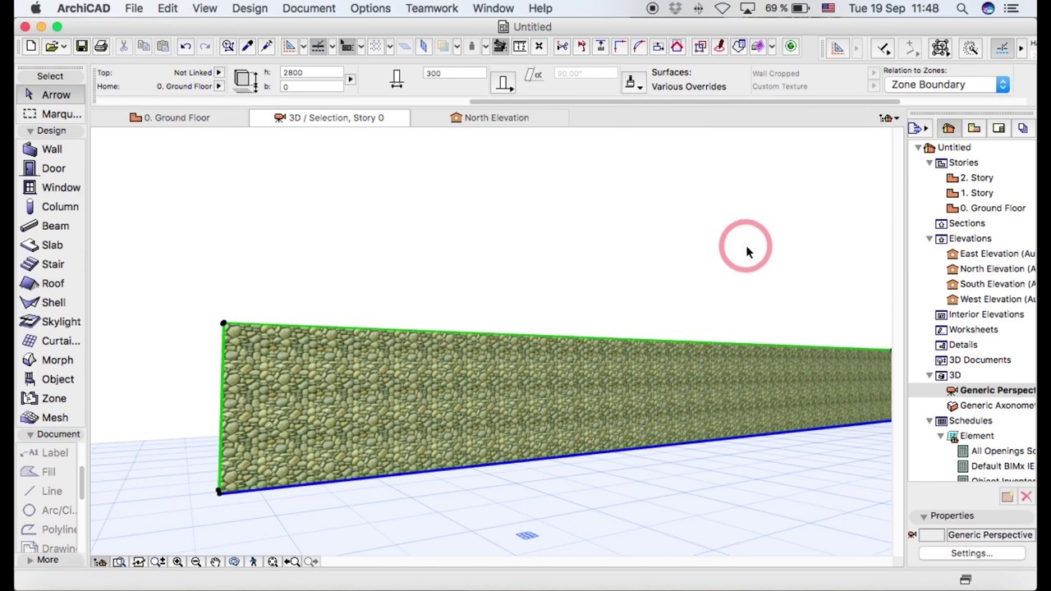
click(748, 252)
Step: Open Surface Settings and pick Stonework - 02 to edit
click(412, 7)
mouse_move(370, 8)
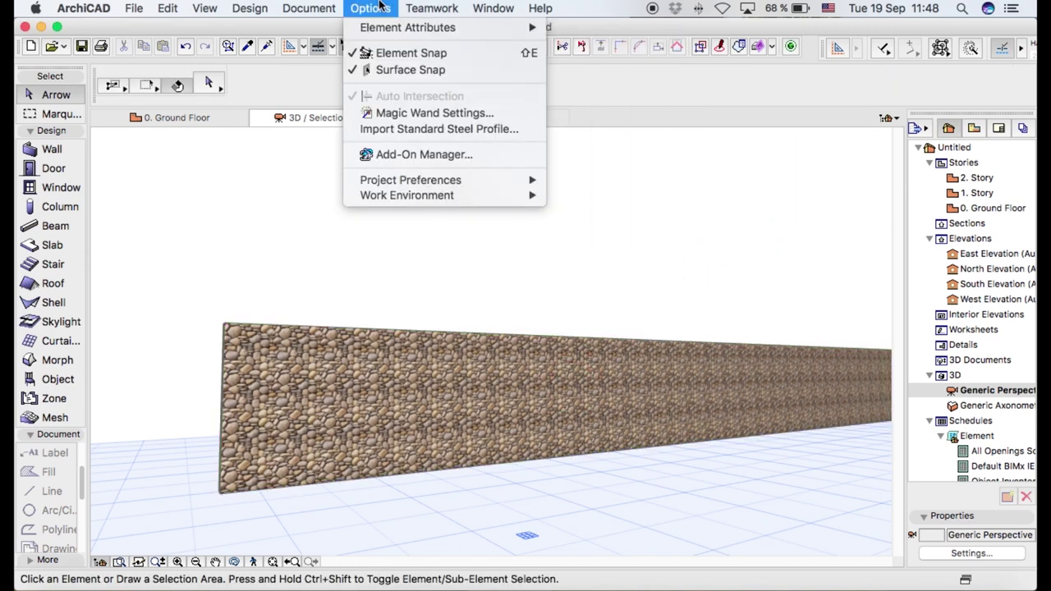
mouse_move(408, 27)
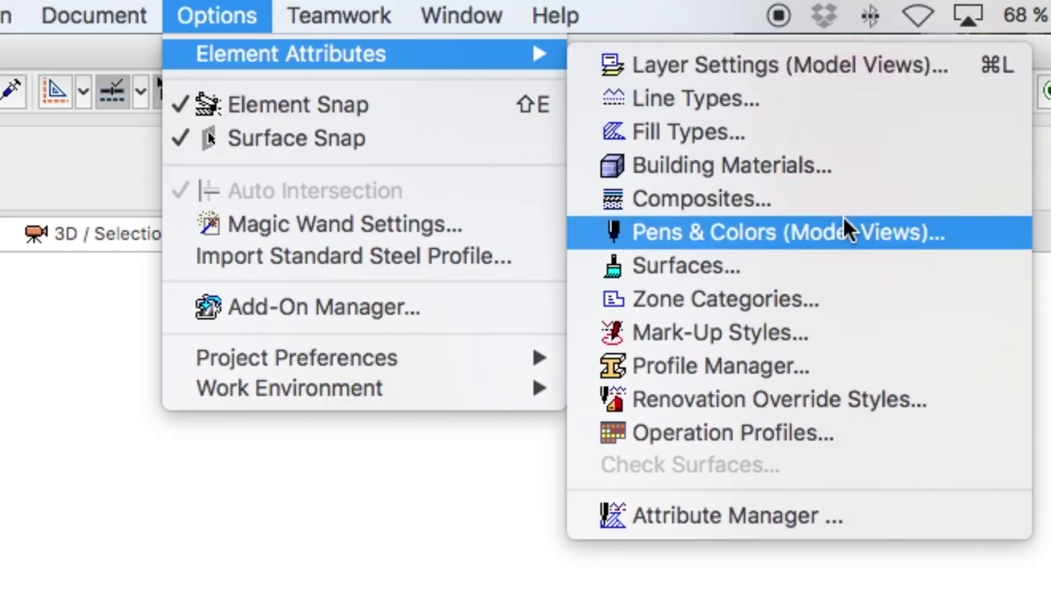
click(851, 263)
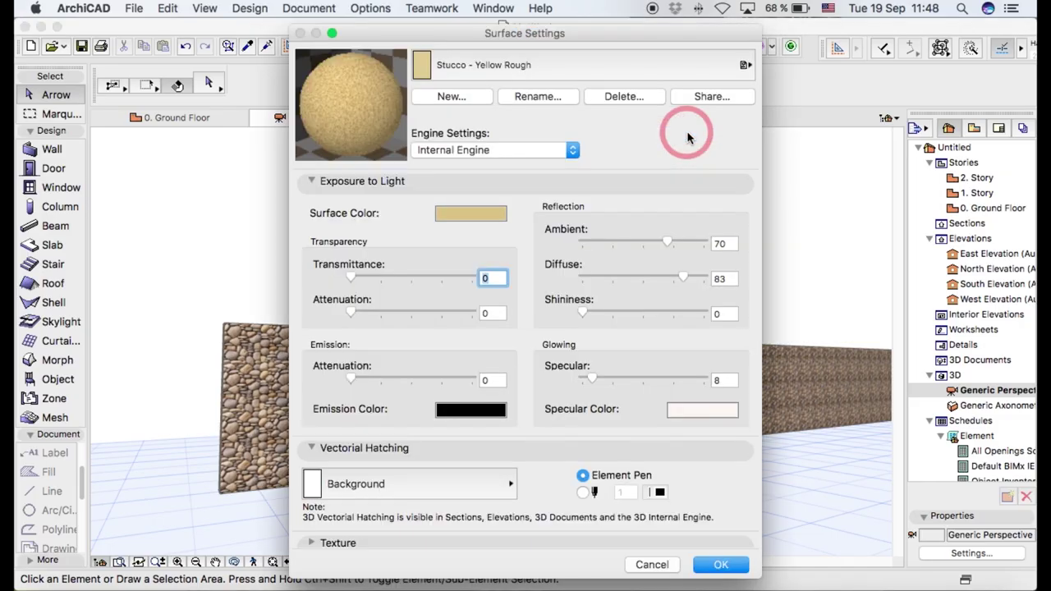
click(513, 70)
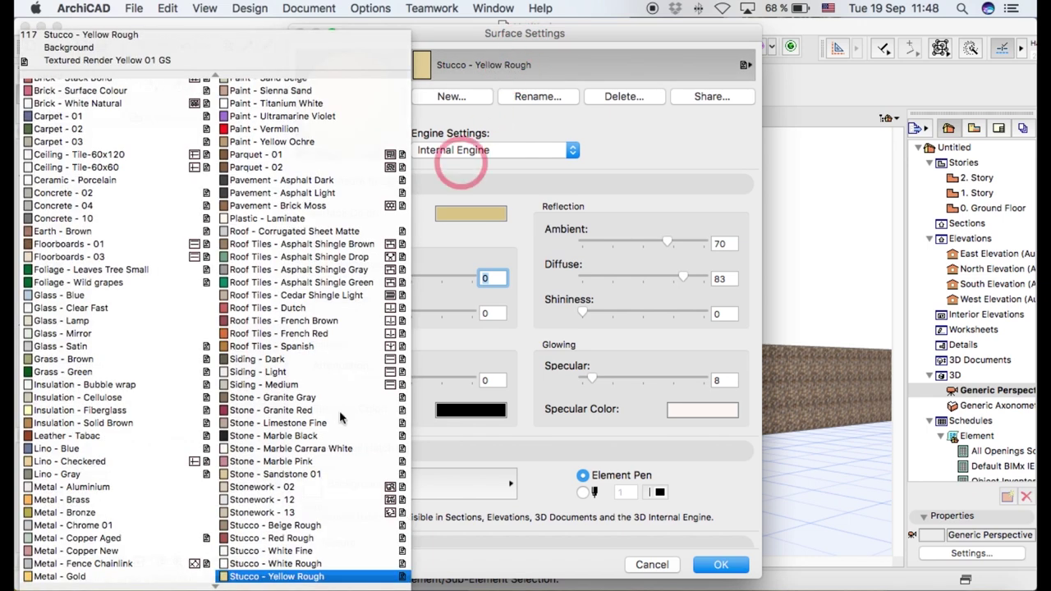
click(316, 474)
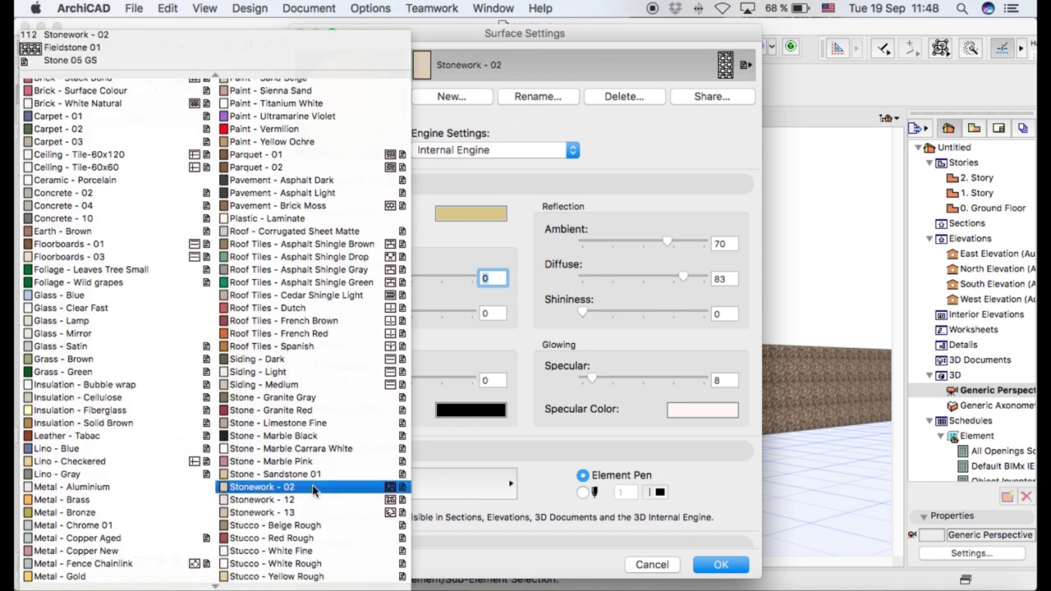
click(316, 487)
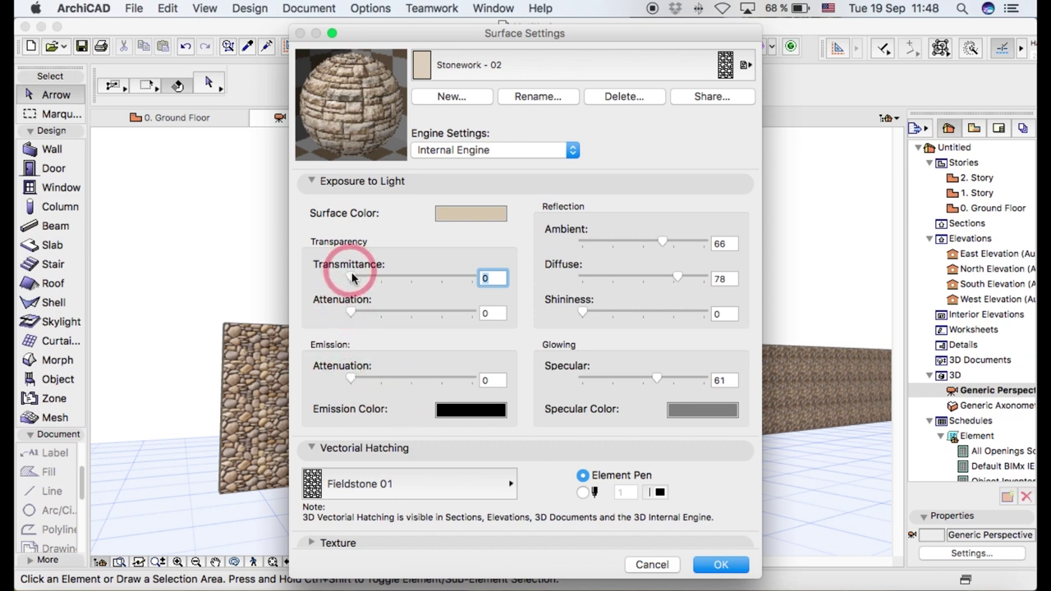
Step: Try the transmittance and shininess sliders and engine list, keeping Internal Engine
drag(353, 277, 328, 279)
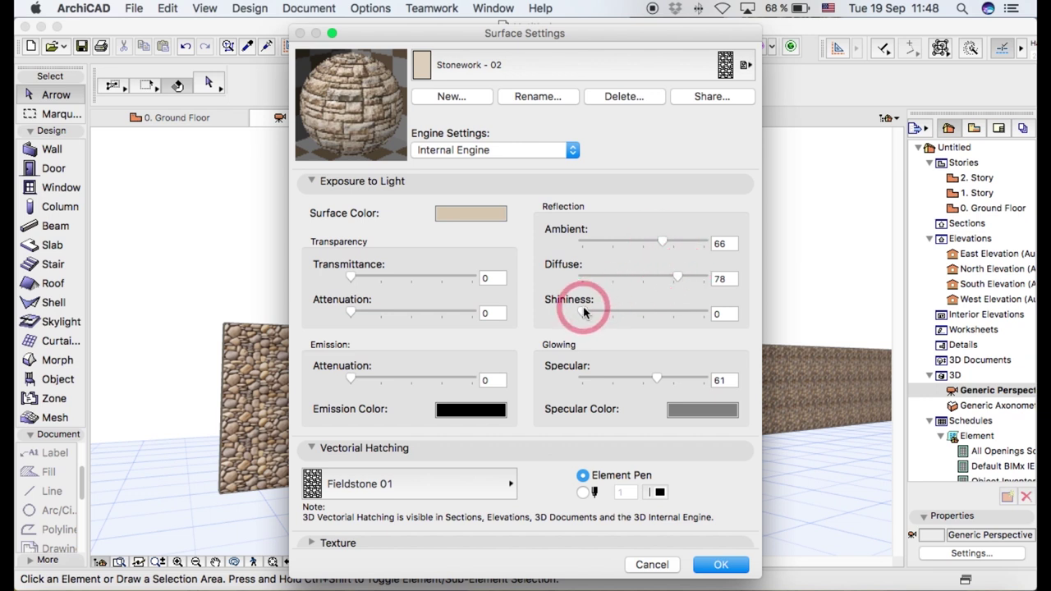
drag(584, 313, 550, 319)
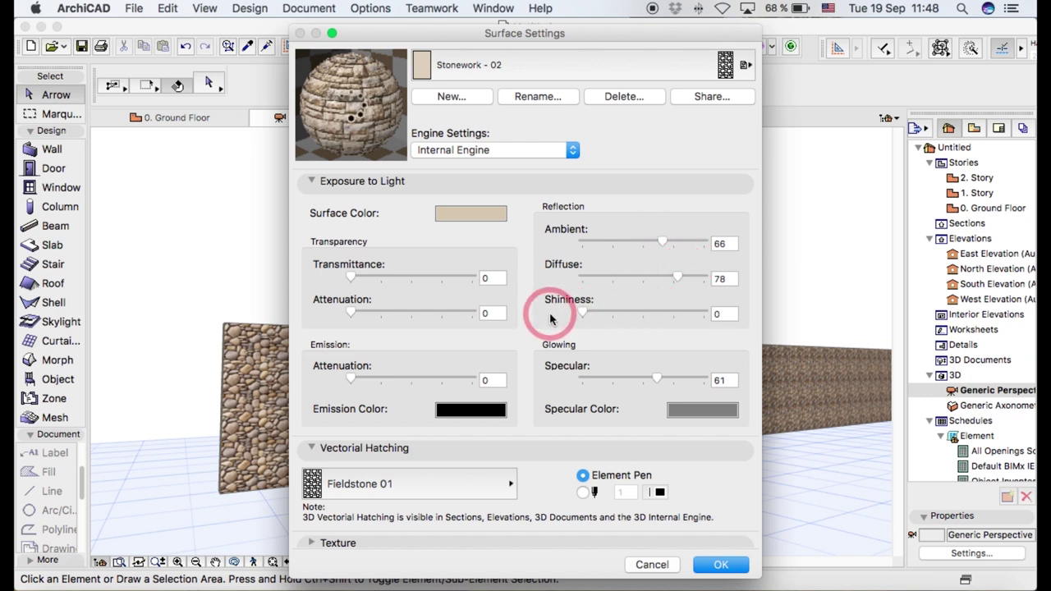
click(573, 151)
click(572, 150)
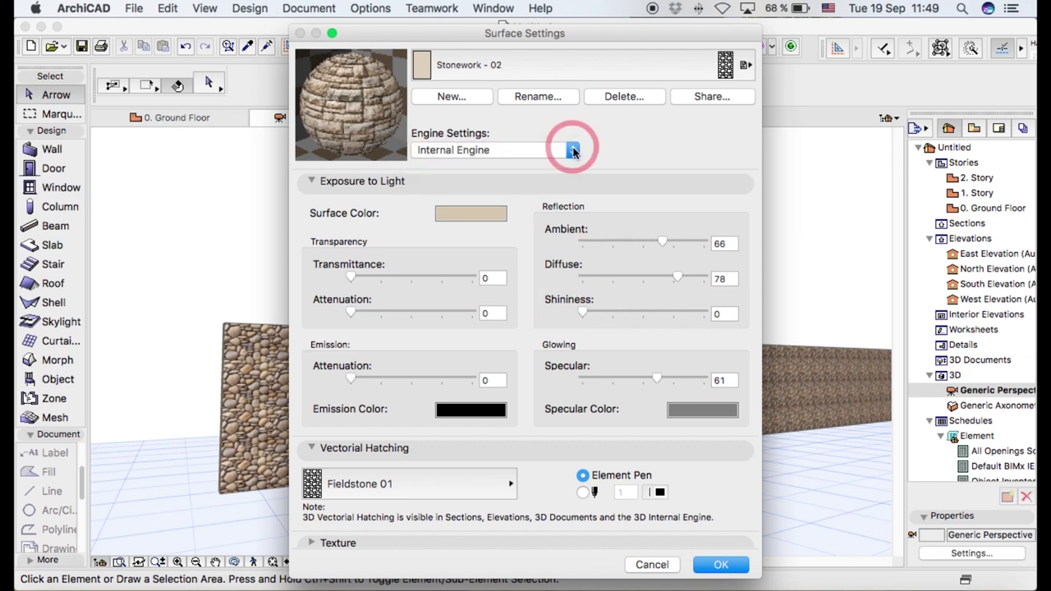
click(572, 150)
drag(572, 154, 545, 190)
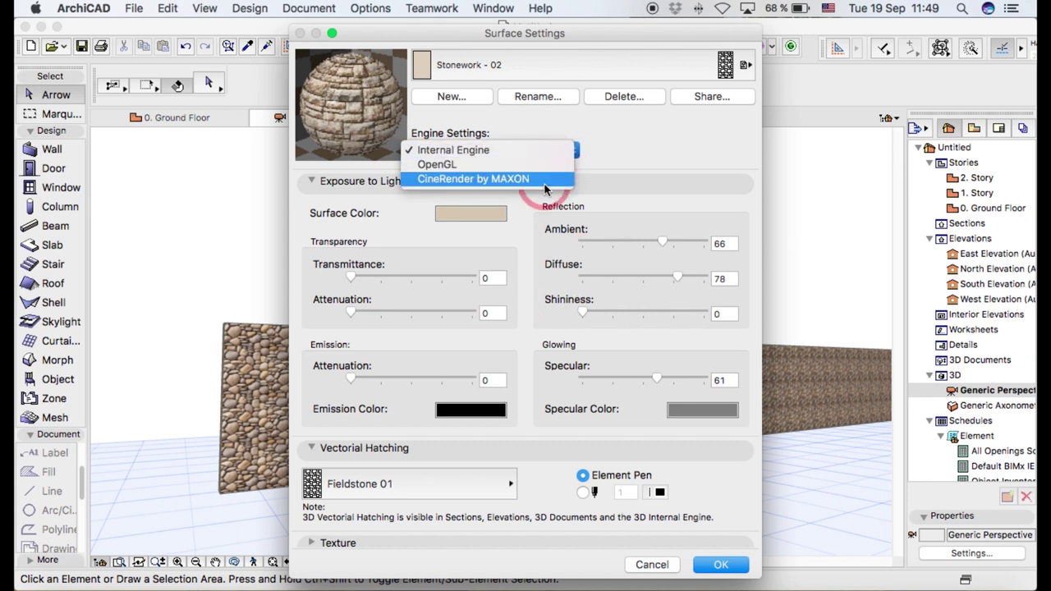
click(615, 151)
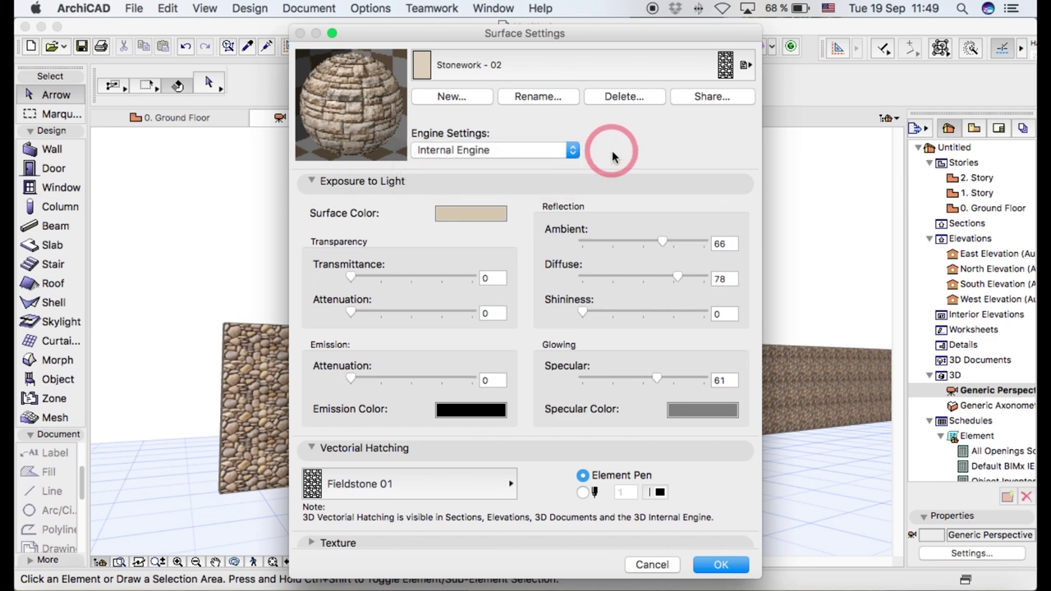
click(465, 306)
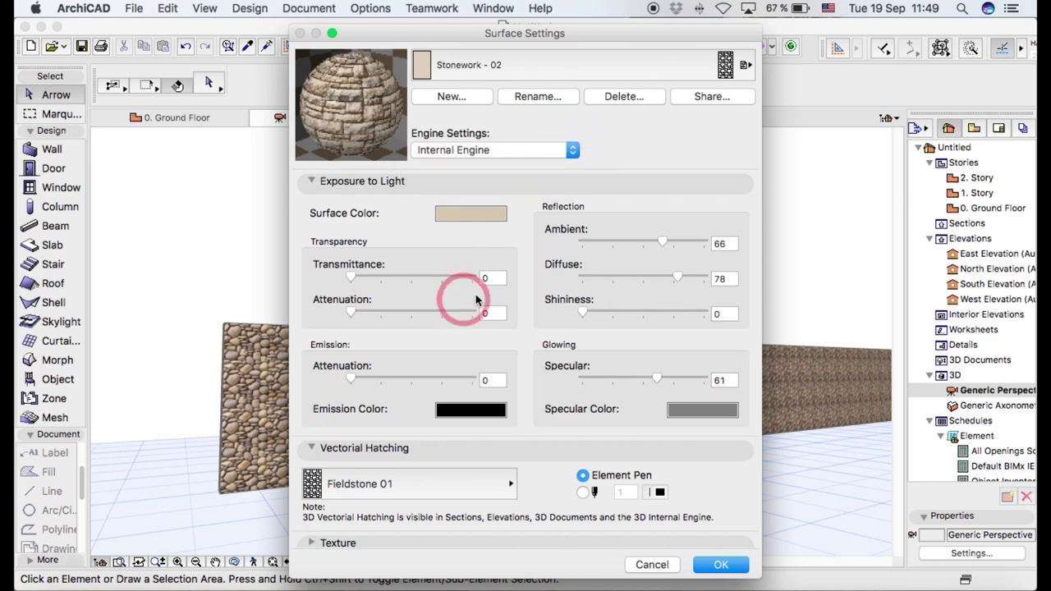
Step: Show the Texture panel and start a new surface duplicated from Stonework - 02
click(444, 543)
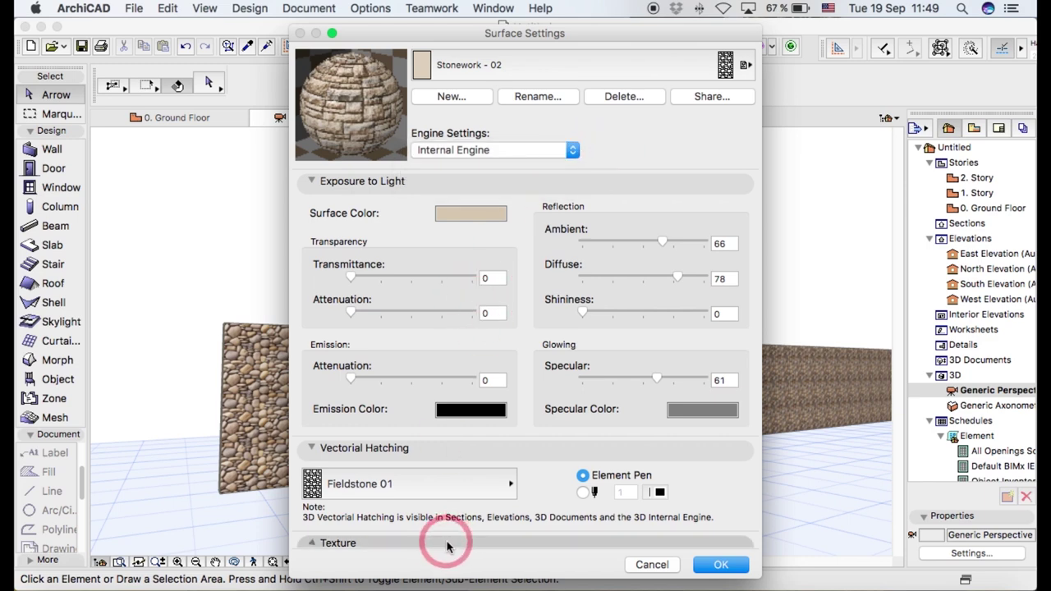
click(392, 348)
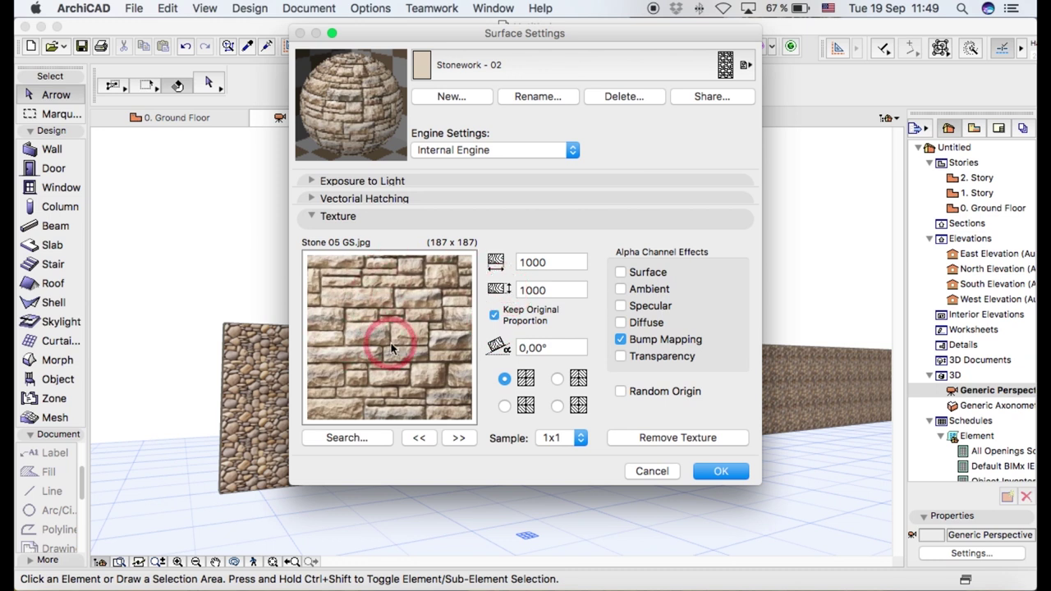
mouse_move(392, 347)
mouse_down()
mouse_move(443, 328)
mouse_move(484, 337)
mouse_move(638, 33)
mouse_move(660, 118)
mouse_move(458, 105)
mouse_up()
click(458, 105)
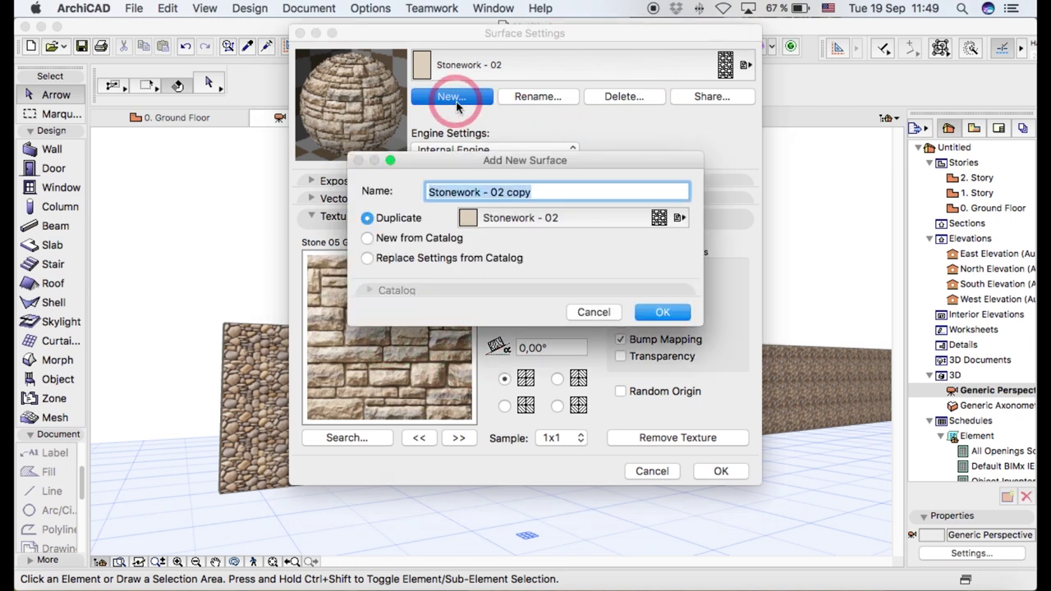
Step: Name the duplicated surface 'stone new', confirm it, and begin choosing a new texture image
text(stone new)
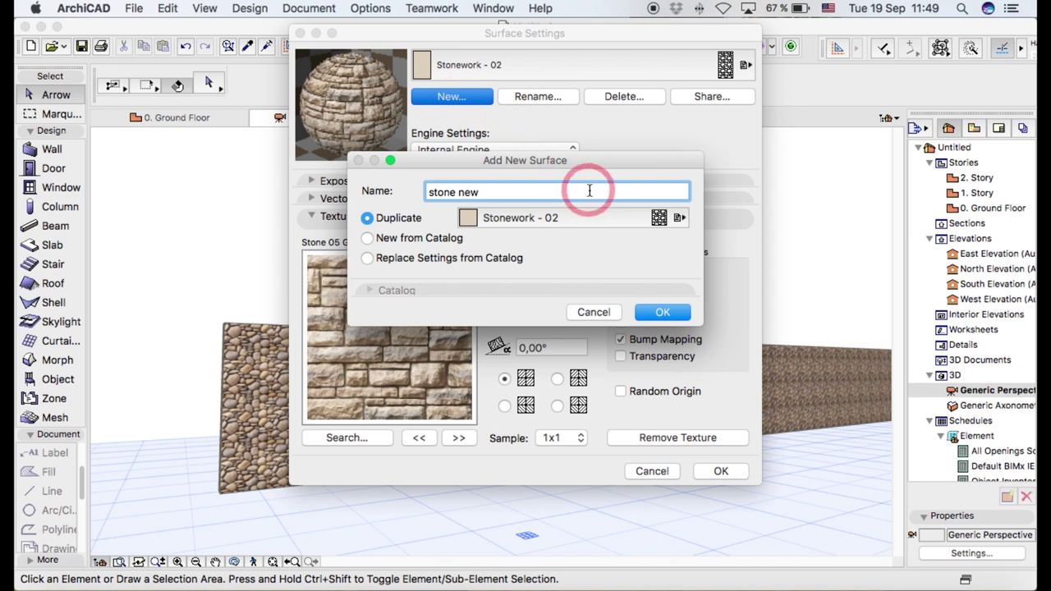
click(663, 313)
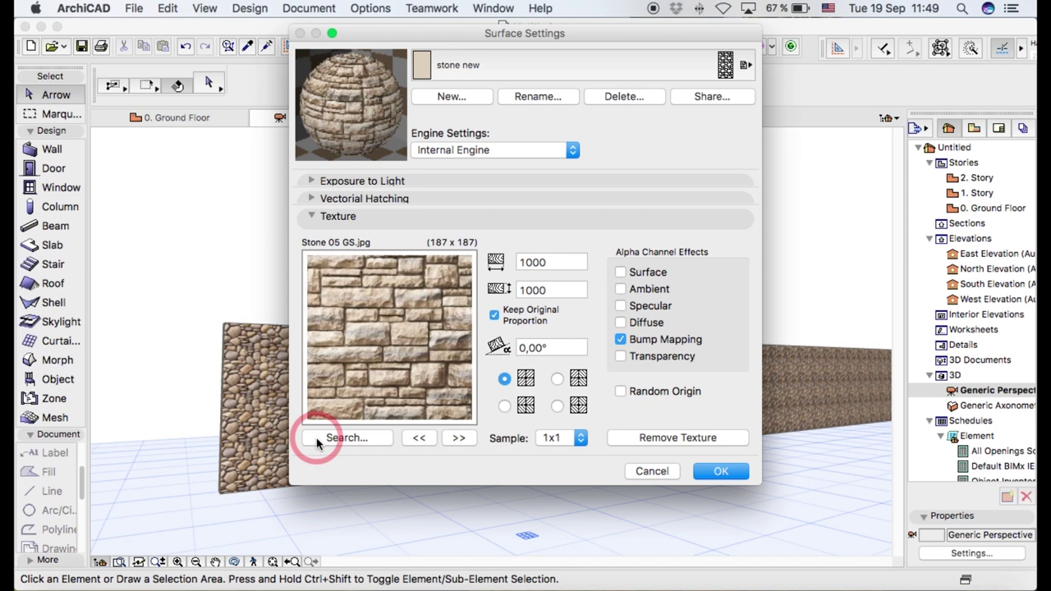
click(348, 439)
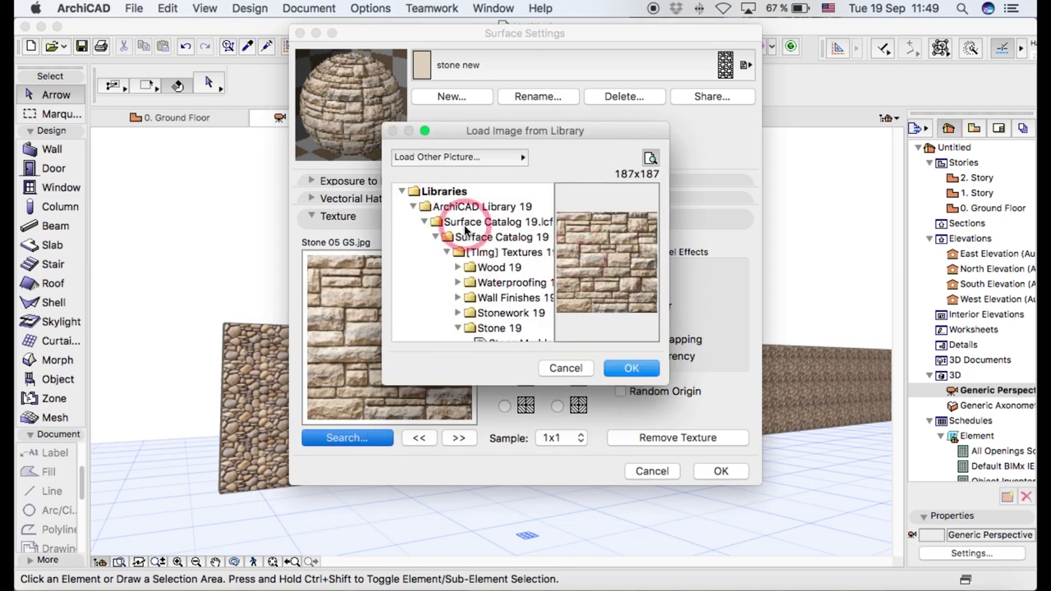
Step: Collapse the Libraries tree and choose Load Other Picture... to browse the Documents folders
click(408, 196)
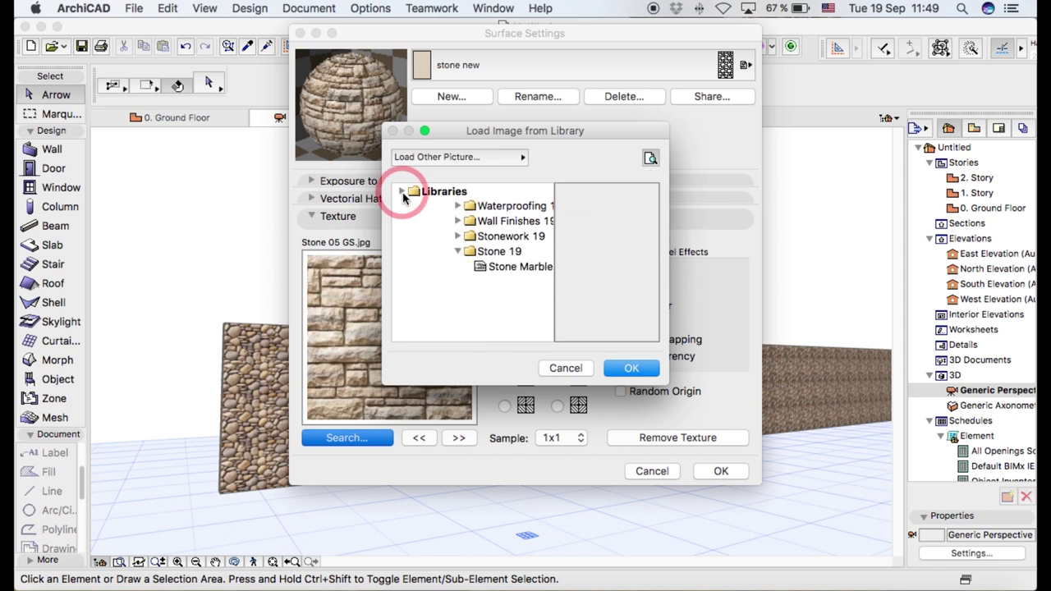
click(505, 158)
drag(505, 158, 594, 186)
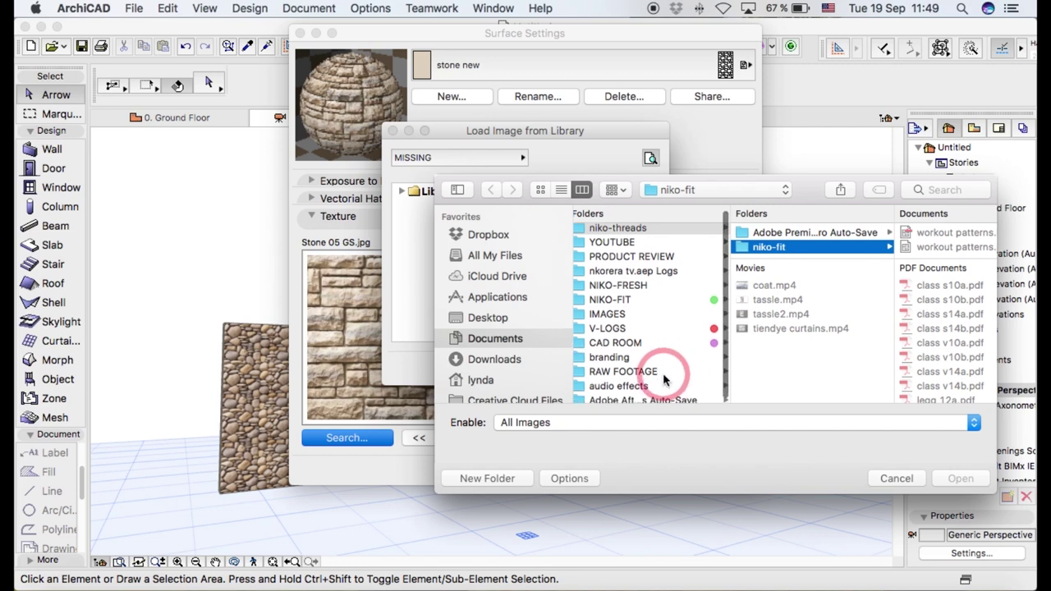
scroll(663, 376, down, 1)
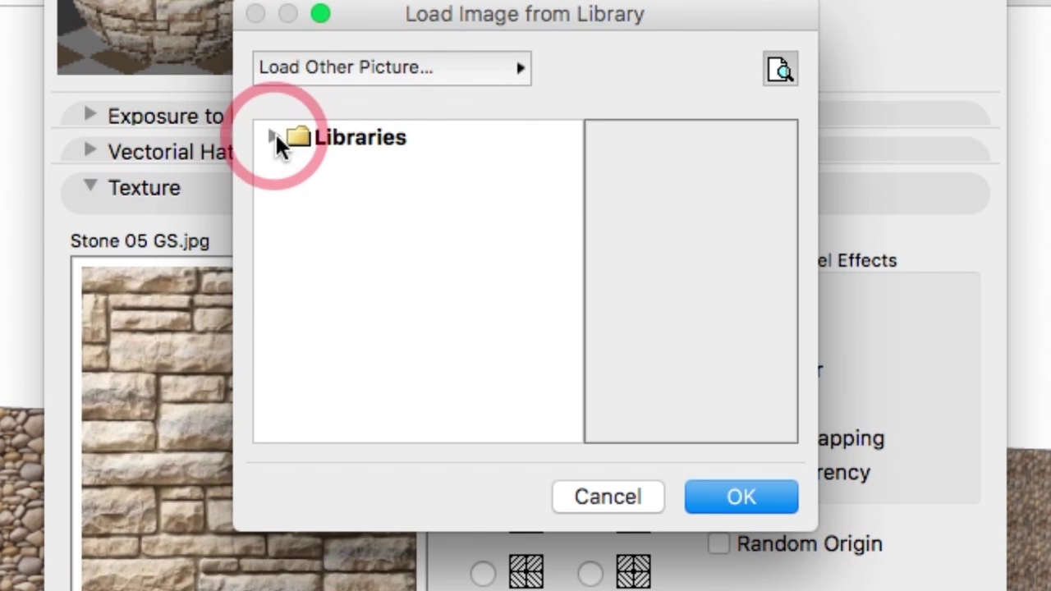
Step: Return to the built-in library and preview the Stone 19 textures one by one
click(287, 141)
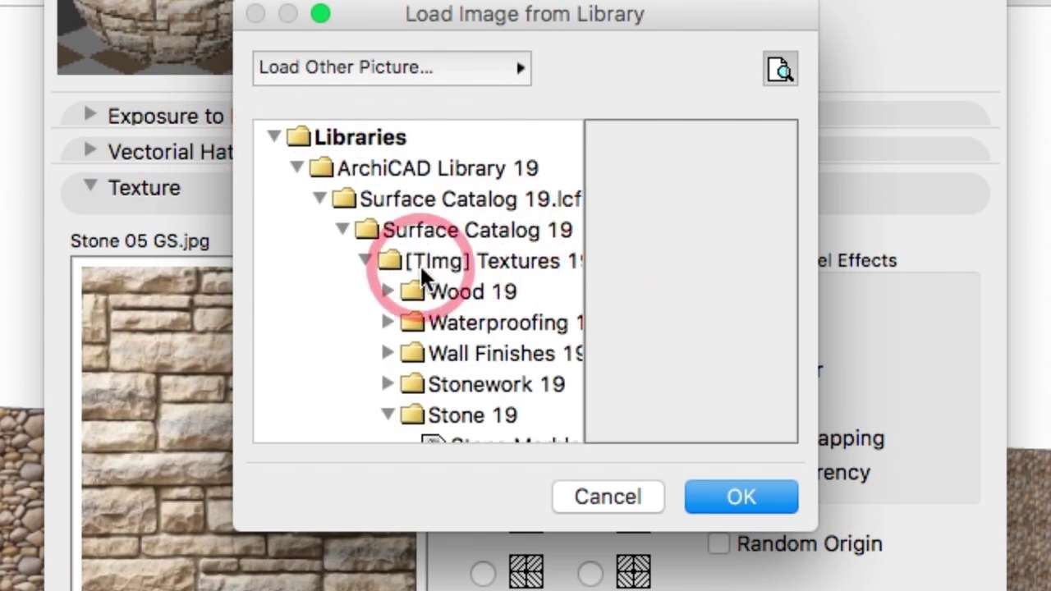
scroll(424, 277, down, 5)
scroll(429, 277, right, 2)
click(454, 244)
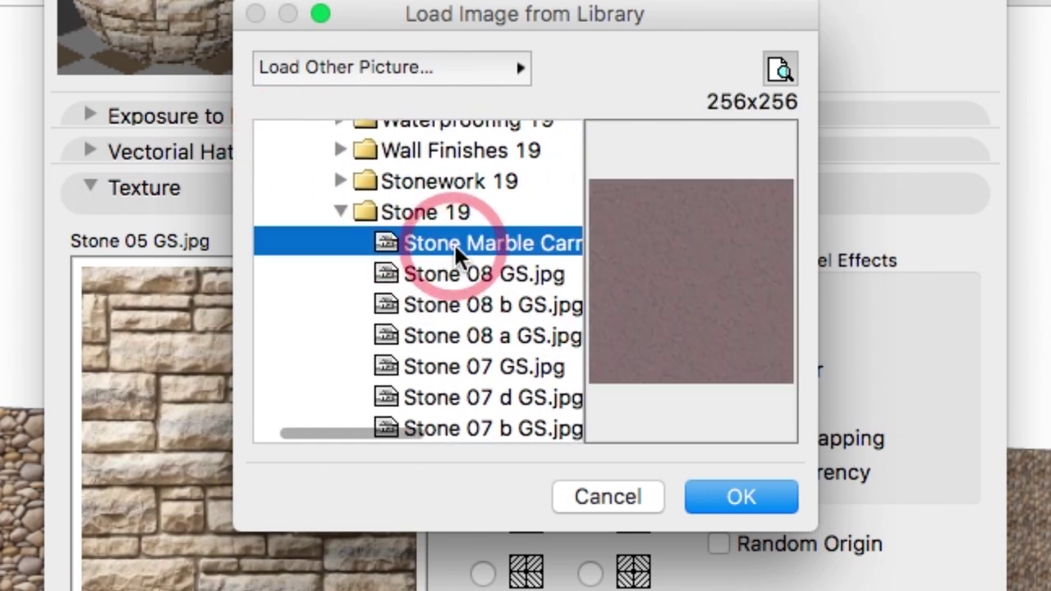
click(503, 269)
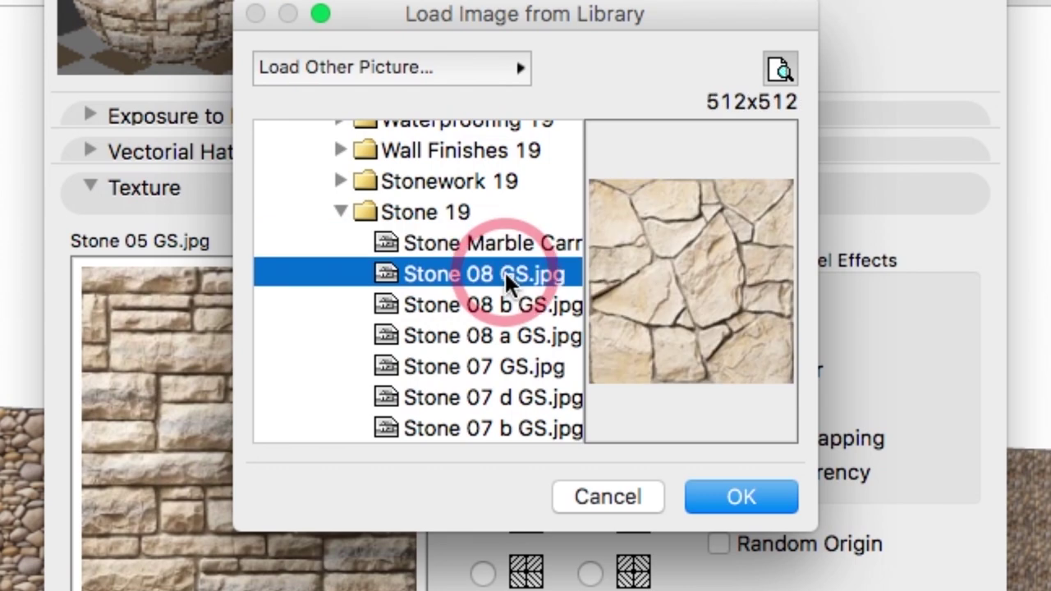
key(Down)
key(Down)
key(Down)
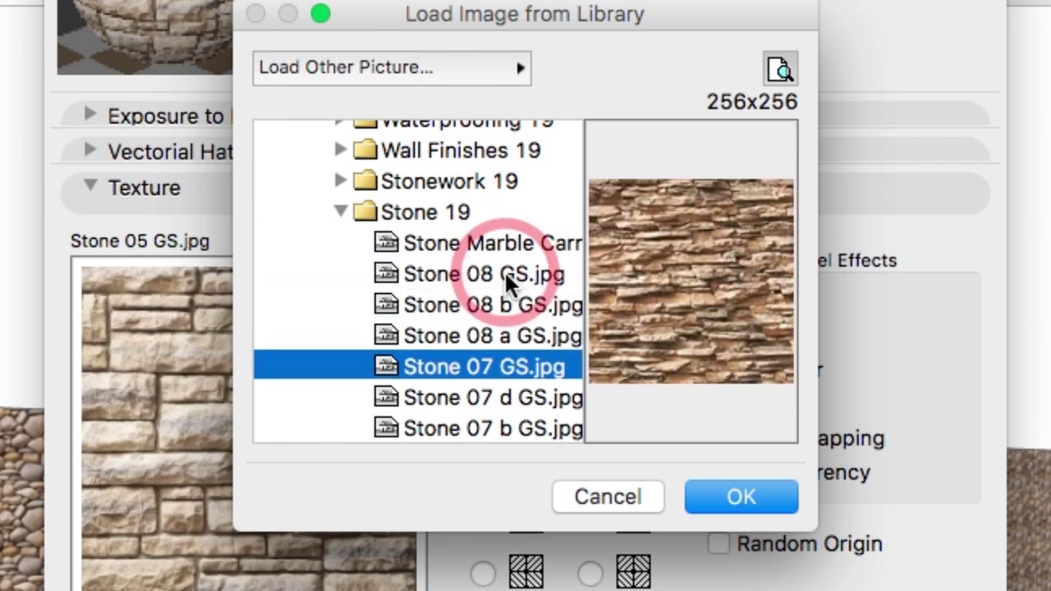
key(Down)
key(Down)
key(Down)
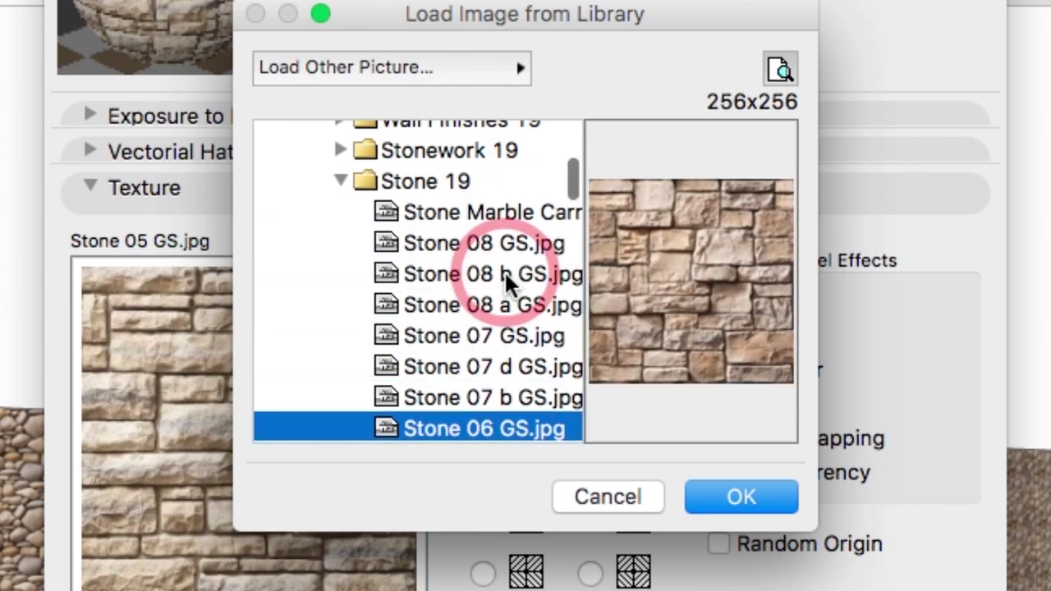
key(Down)
key(Down)
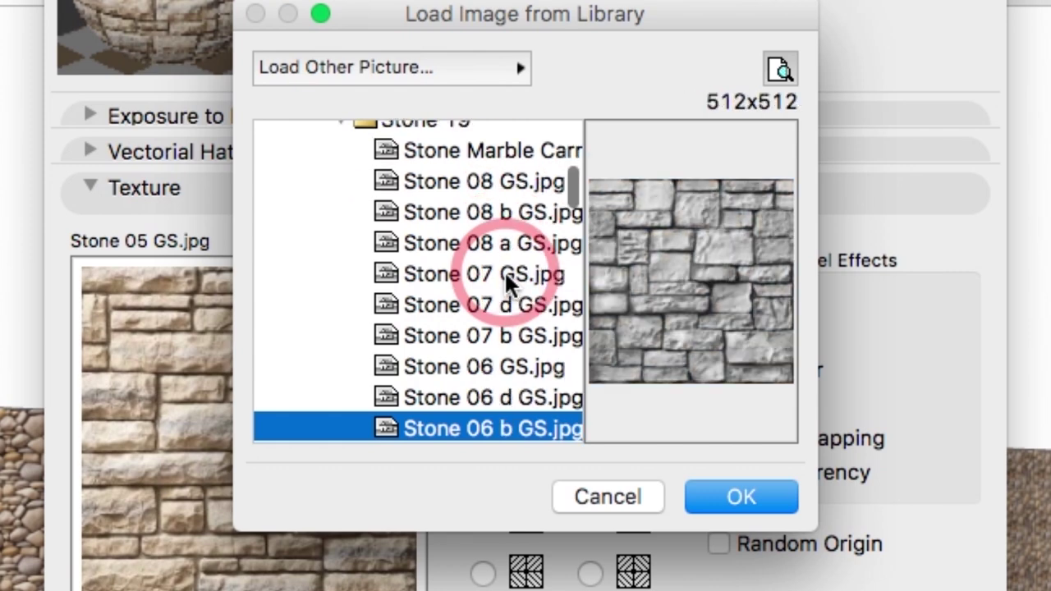
key(Down)
key(Down)
key(Down)
key(Down)
key(Down)
key(Down)
key(Down)
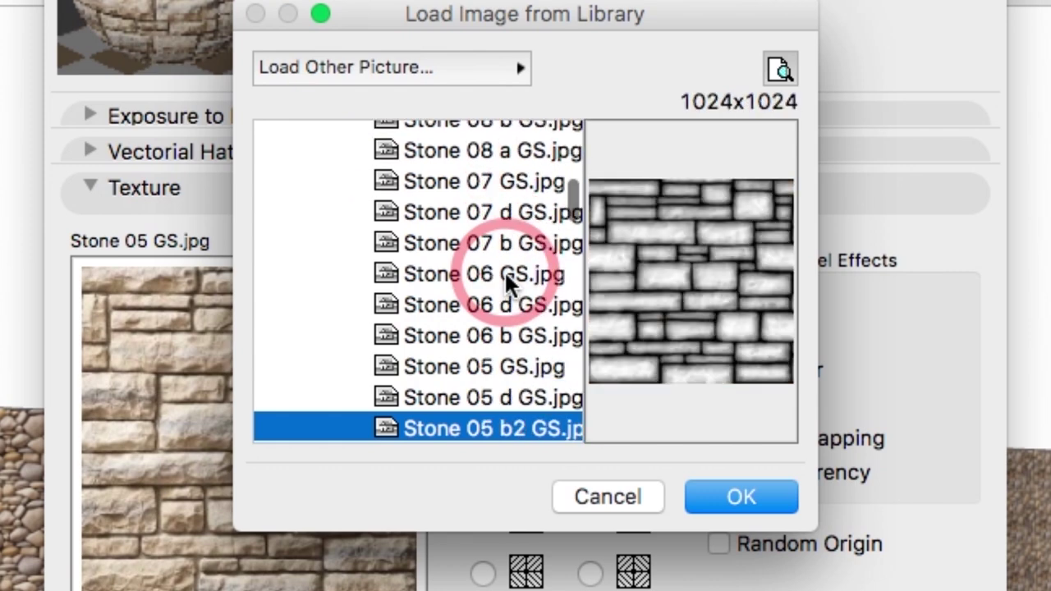
key(Down)
key(Down)
key(Down)
key(Down)
key(Down)
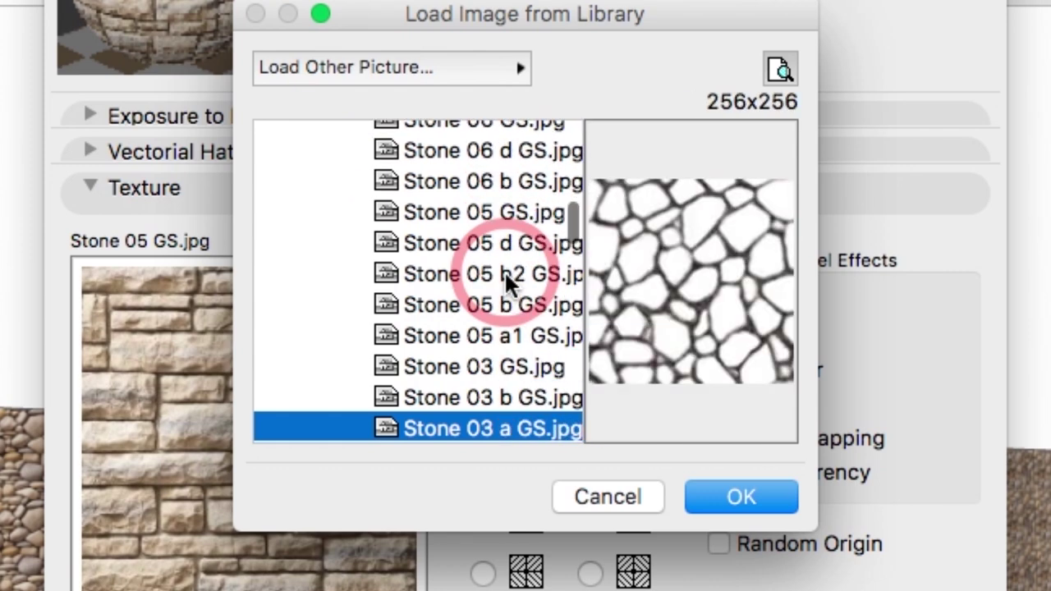
key(Down)
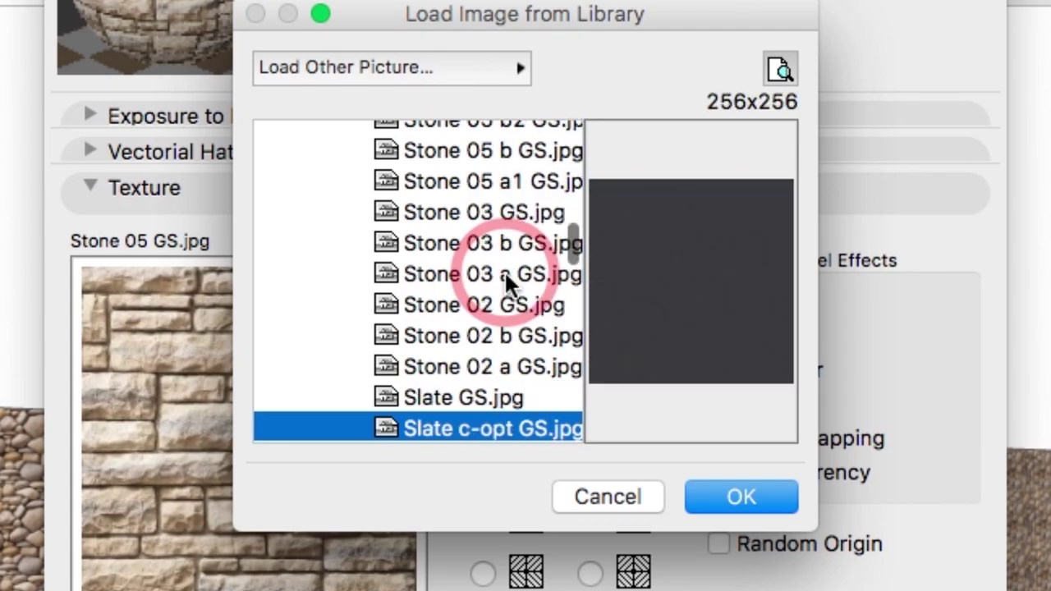
Step: Choose Stone 08 GS.jpg as the texture and save the stone new surface settings
click(495, 225)
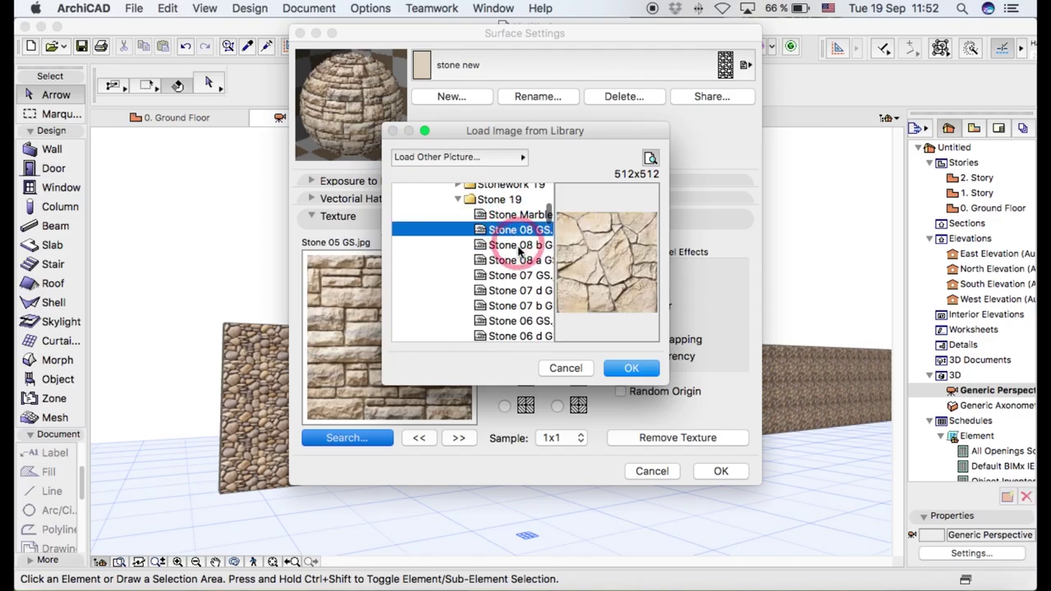
click(647, 372)
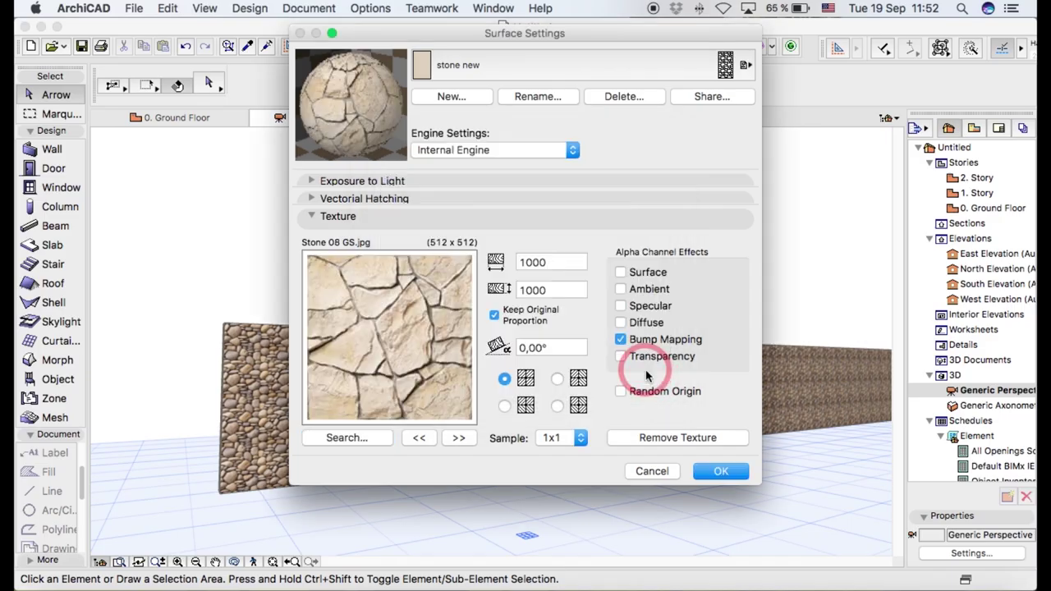
click(722, 472)
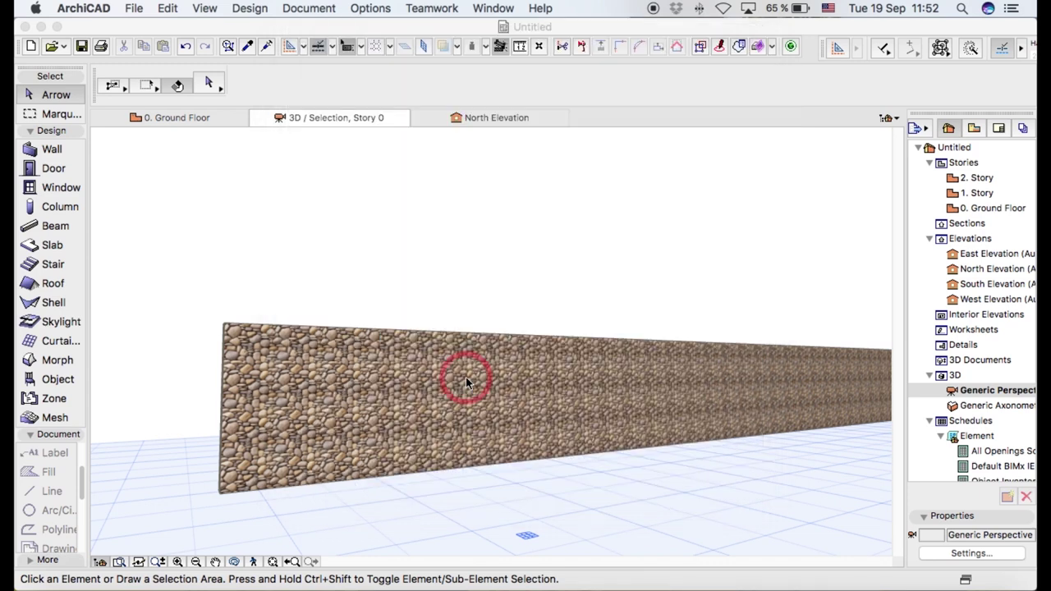
click(510, 383)
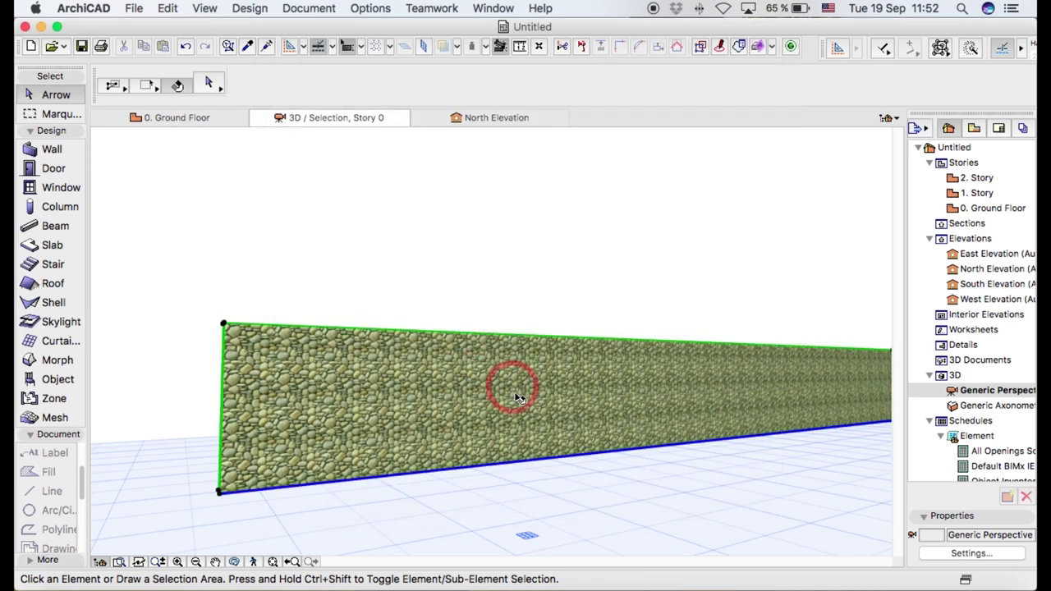
Step: Set the wall's first-side surface override to stone new, then deselect to see the flagstone
scroll(676, 89, right, 5)
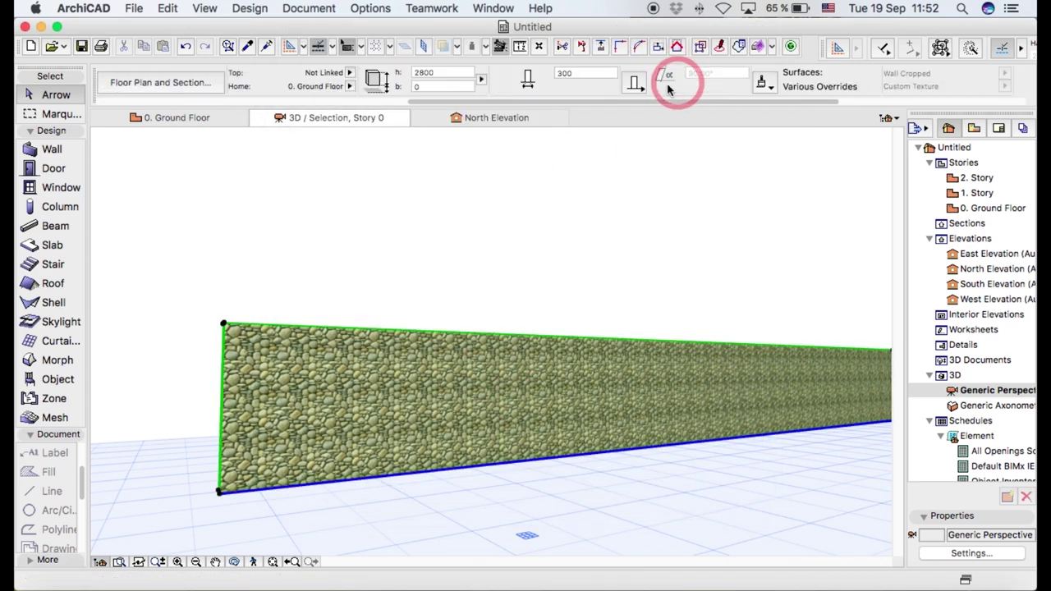
scroll(559, 86, right, 5)
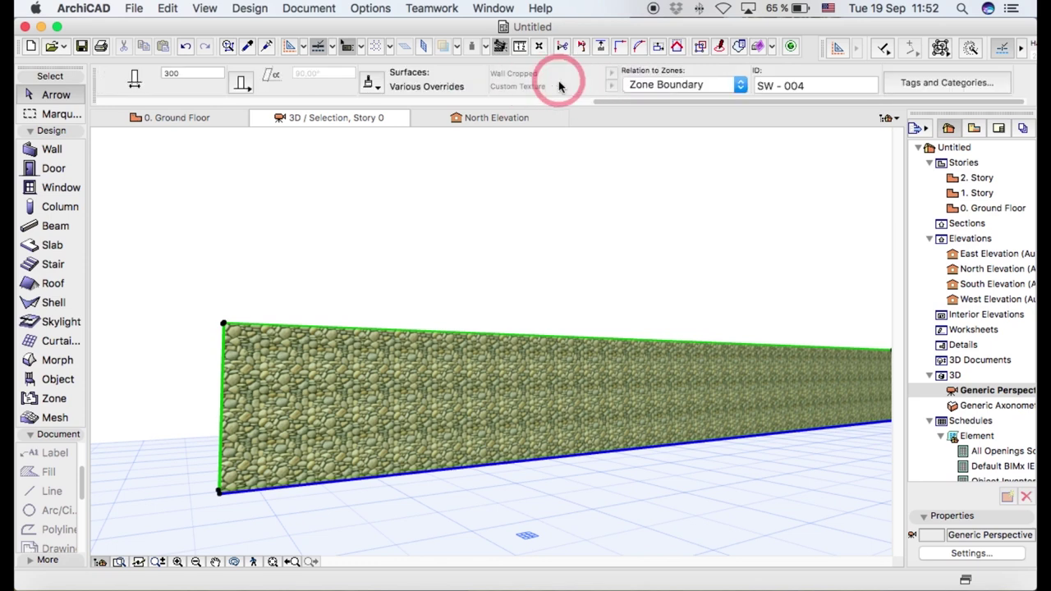
click(394, 87)
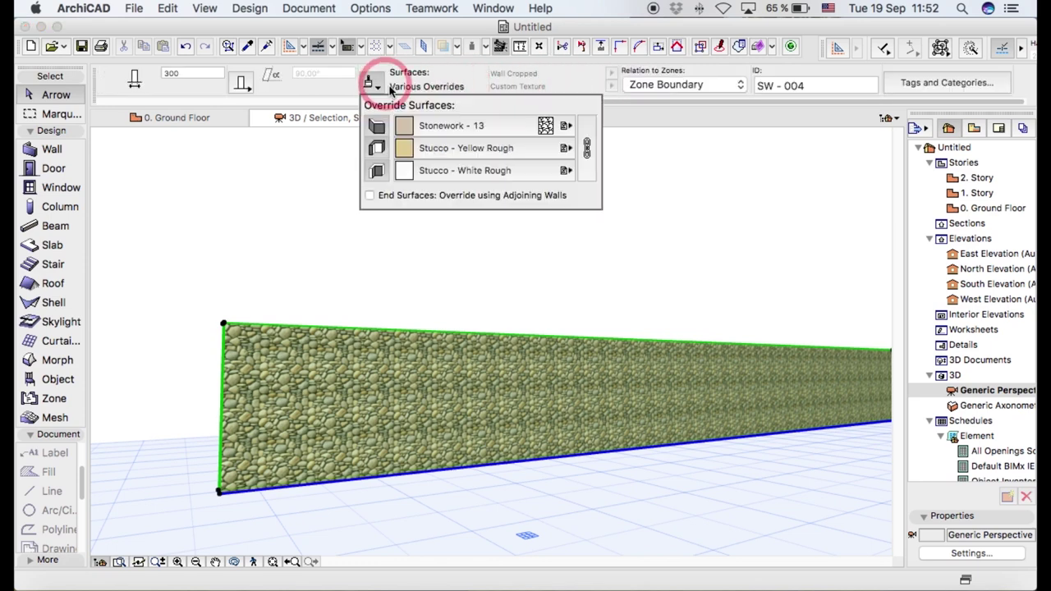
click(465, 125)
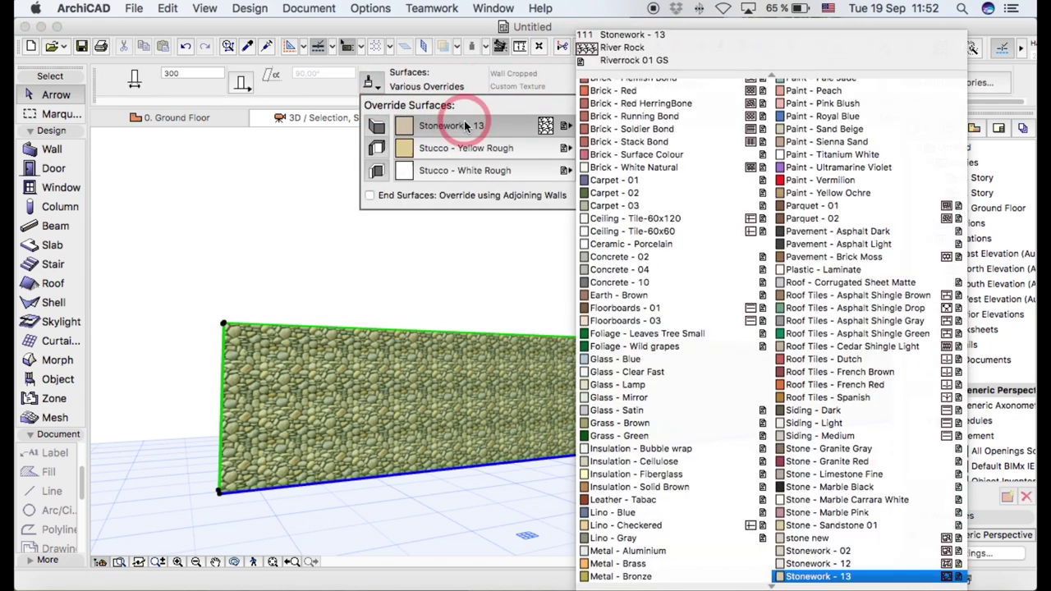
click(833, 538)
click(782, 517)
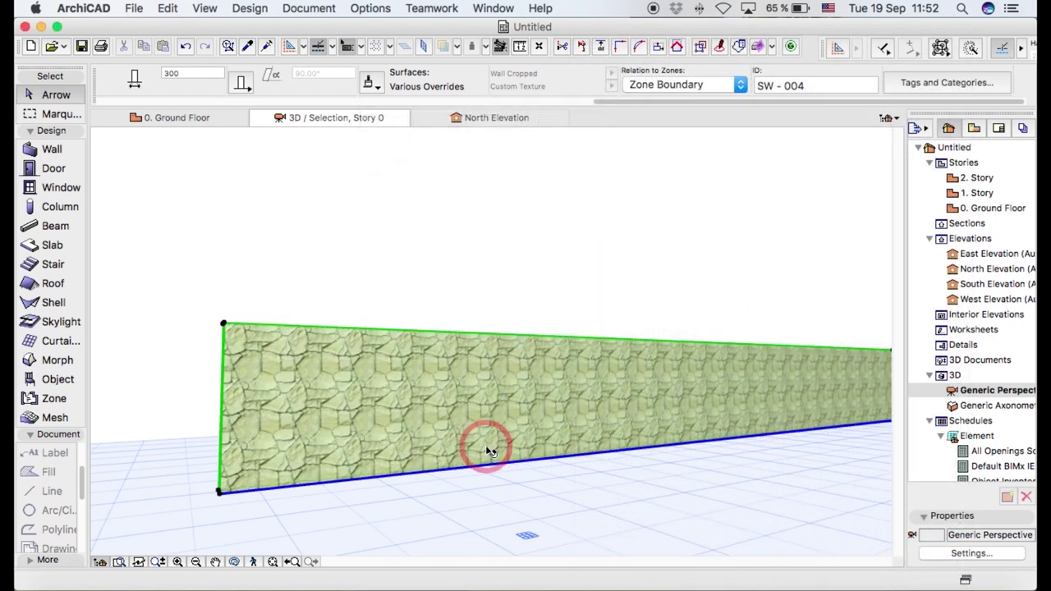
click(509, 489)
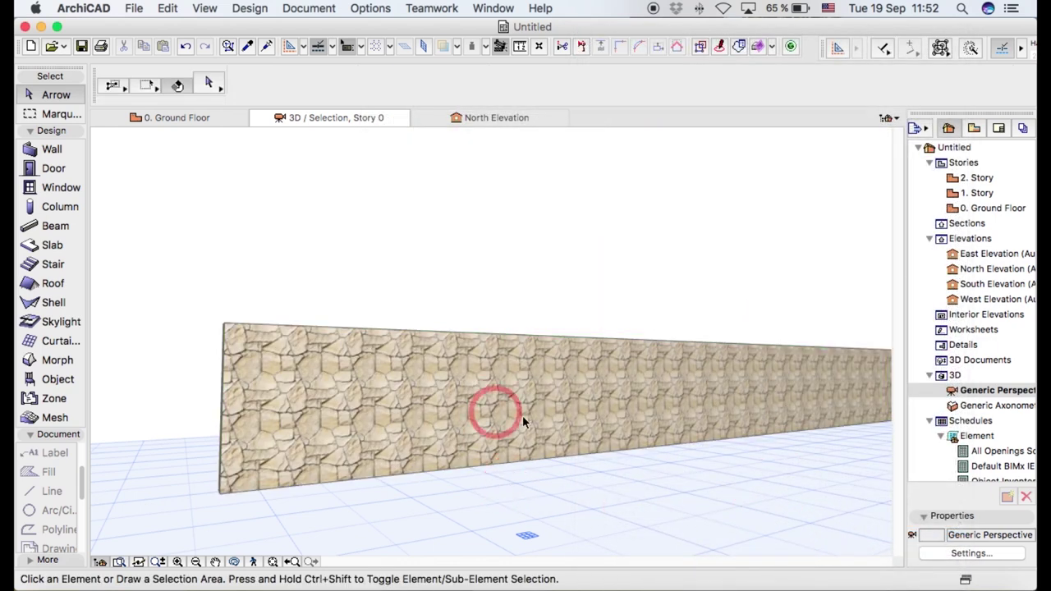